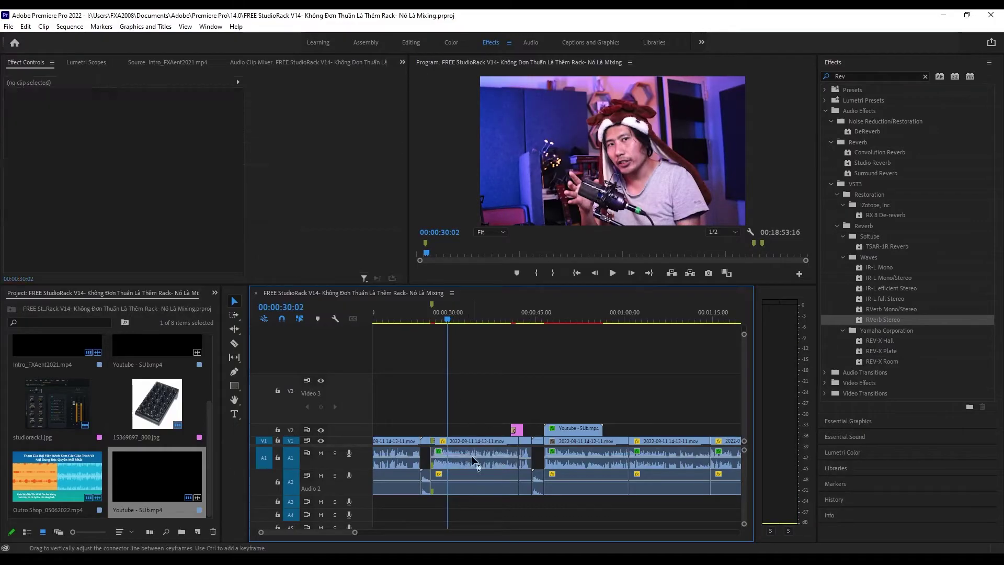
# Select the vocal clip on A1 and disable its RVox Stereo effect.
pyautogui.click(473, 460)
pyautogui.click(16, 138)
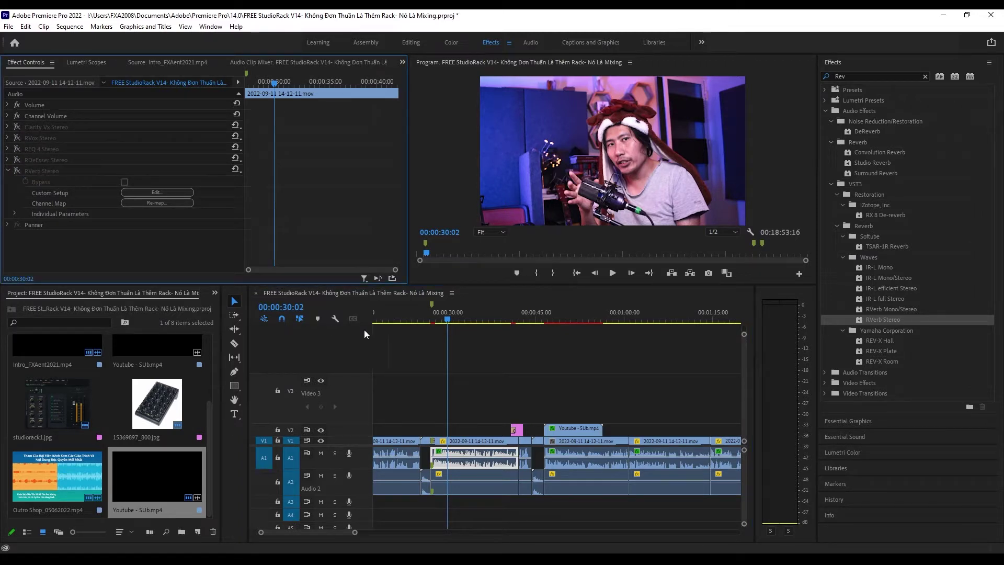
# Play the vocal twice from about 00:00:27 to hear it without RVox.
pyautogui.click(432, 317)
pyautogui.press('space')
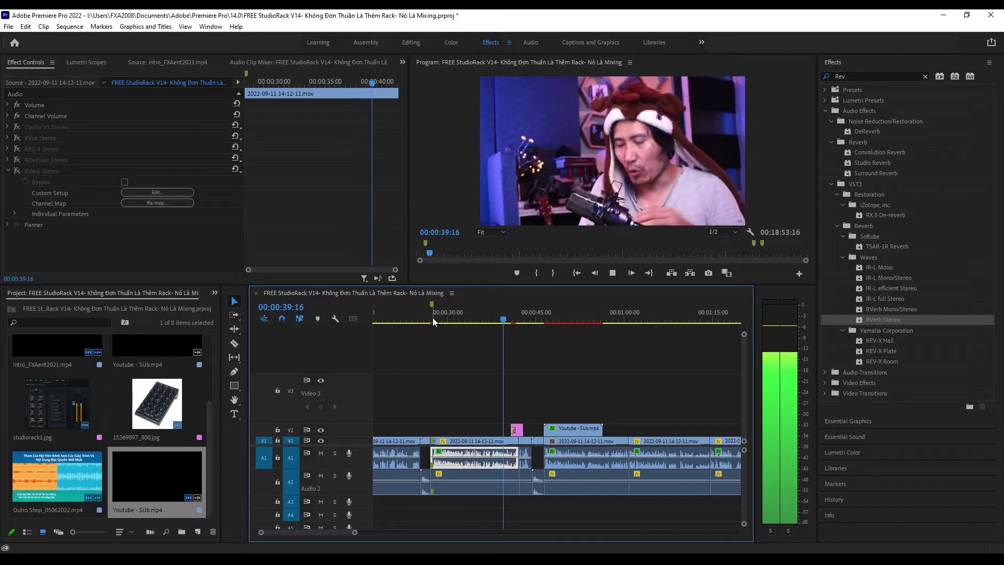
pyautogui.press('space')
pyautogui.click(433, 320)
pyautogui.press('space')
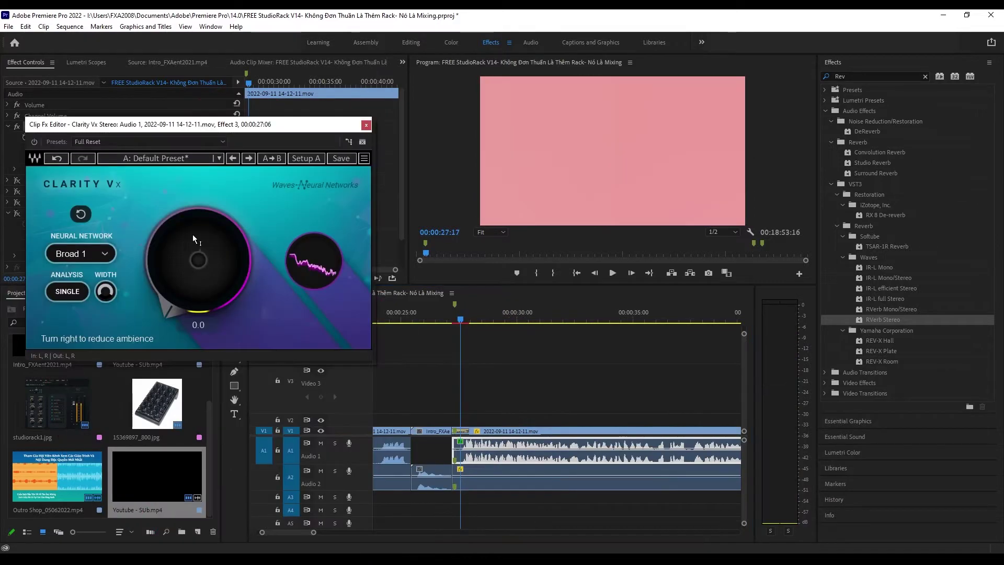
# Open the Clarity Vx plugin editor and move it beside the timeline.
pyautogui.click(366, 125)
pyautogui.click(149, 149)
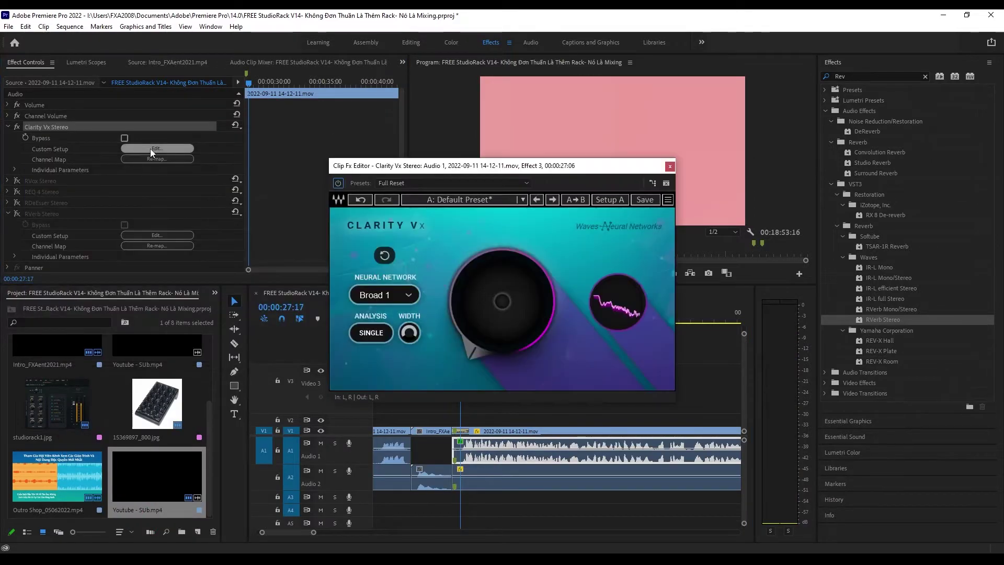
pyautogui.moveTo(444, 173); pyautogui.dragTo(200, 185)
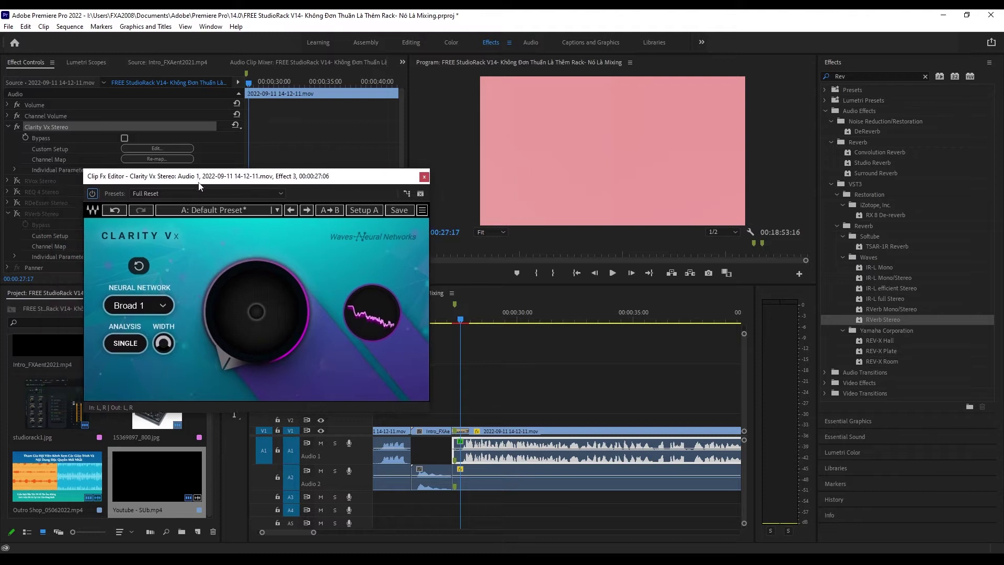
# Raise Clarity Vx ambience reduction from 0.0 to 56.9 while the vocal plays.
pyautogui.press('space')
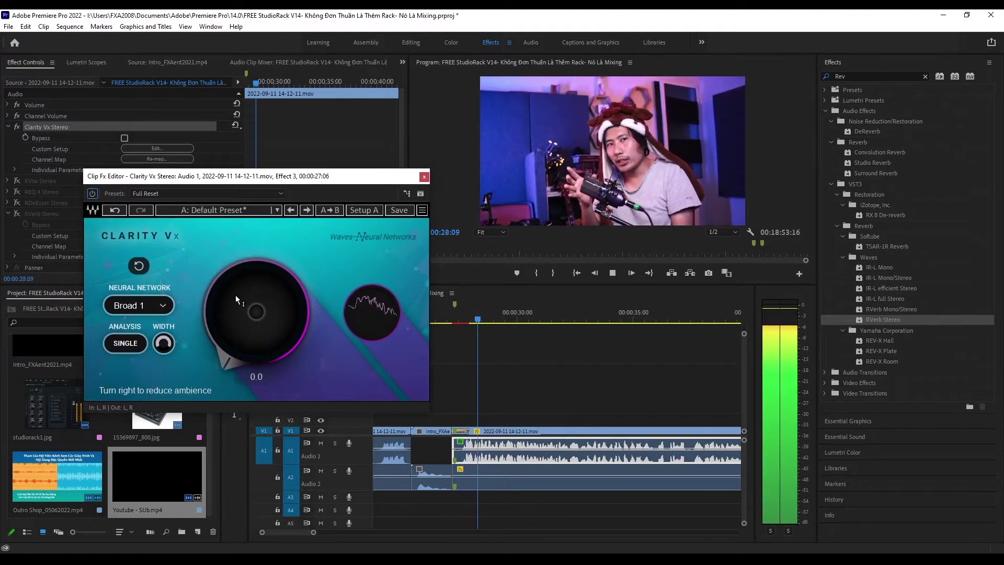
pyautogui.moveTo(256, 314); pyautogui.dragTo(256, 272)
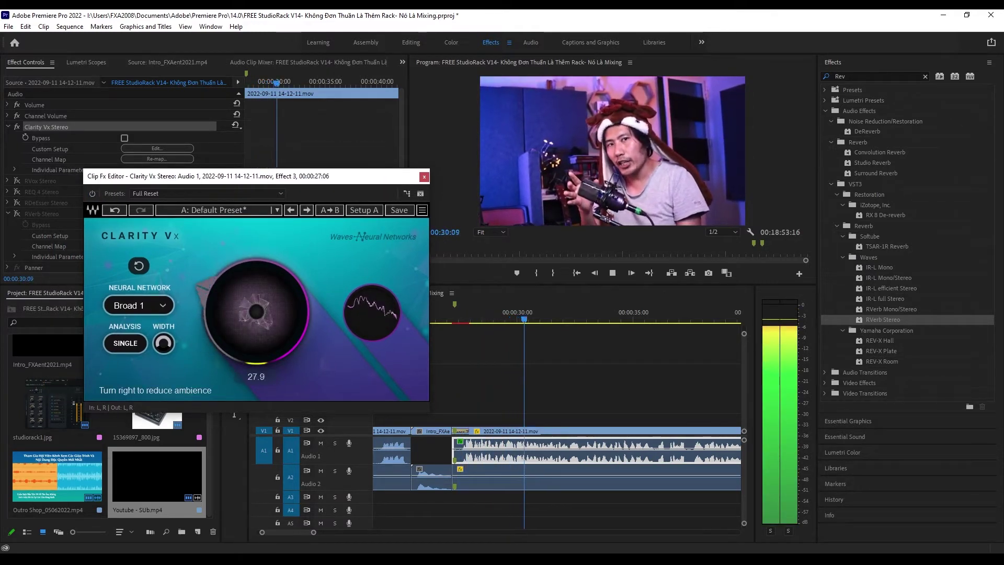
pyautogui.moveTo(227, 325); pyautogui.dragTo(227, 283)
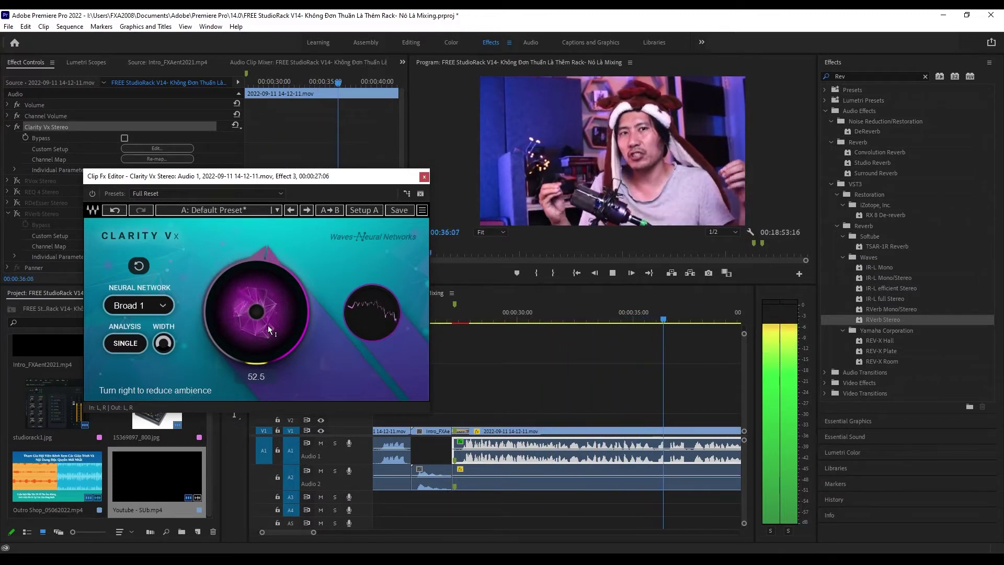
pyautogui.moveTo(267, 325); pyautogui.dragTo(268, 314)
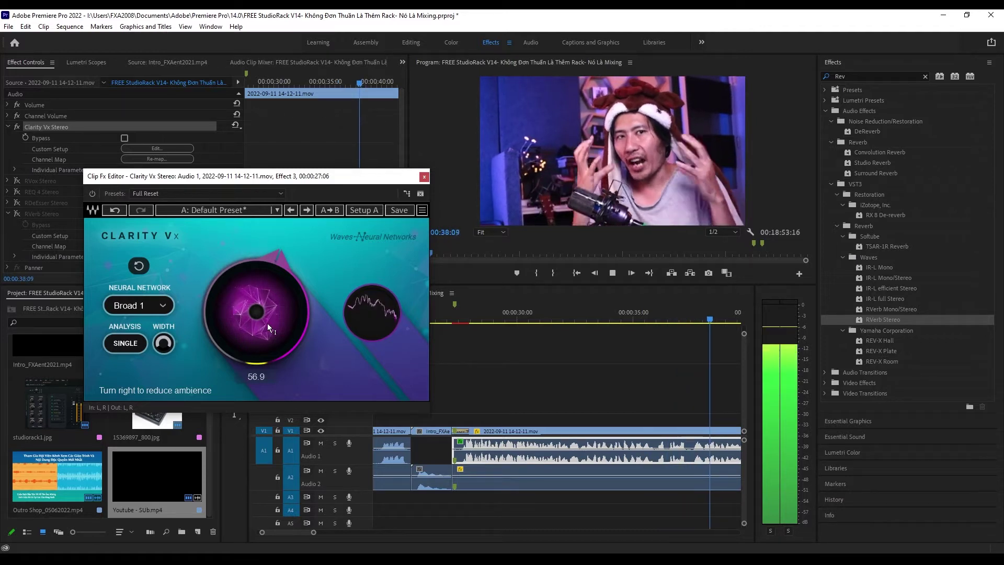
pyautogui.press('space')
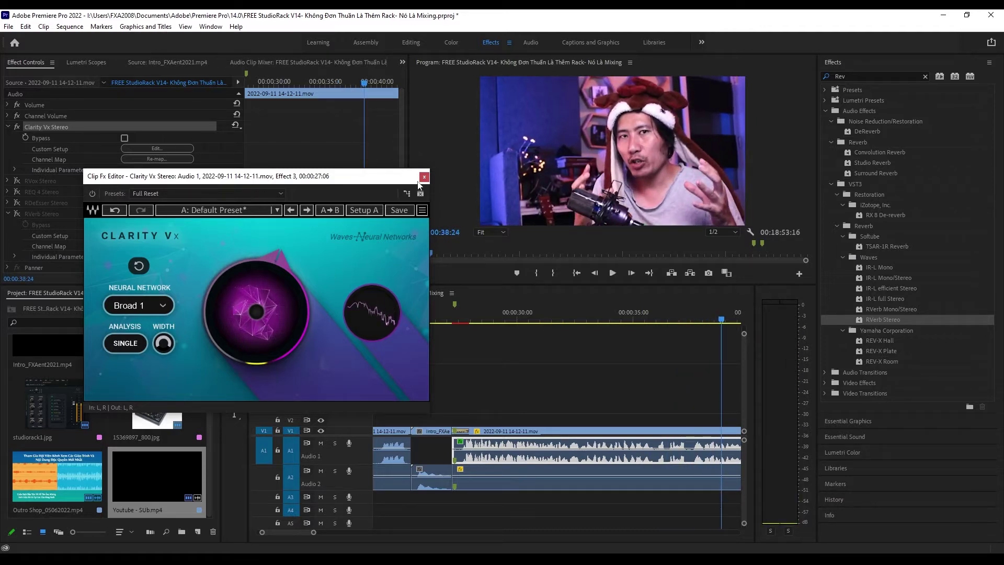
# Close Clarity Vx, return to 27 seconds, and re-enable RVox with its settings expanded.
pyautogui.click(424, 177)
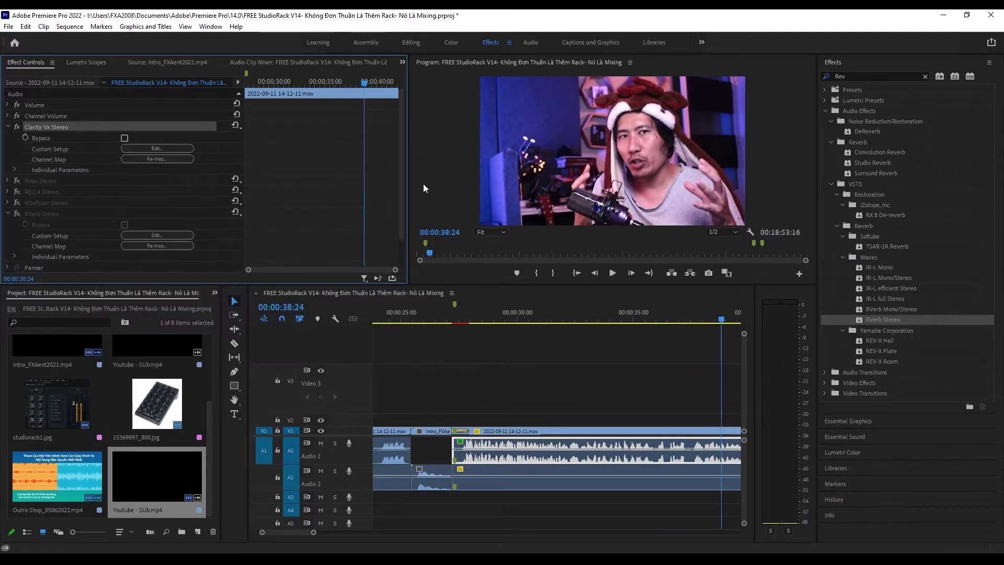
pyautogui.click(469, 321)
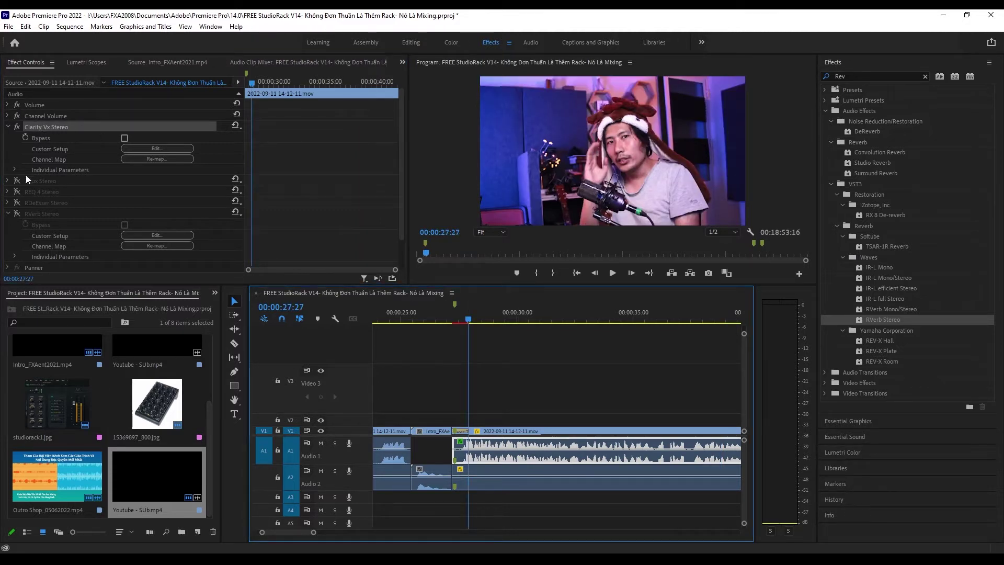
pyautogui.click(6, 184)
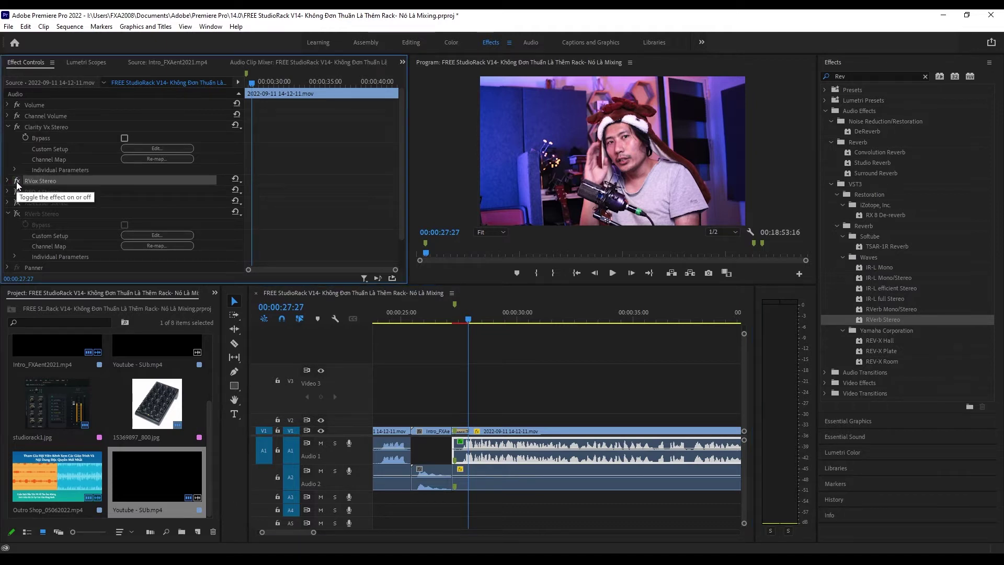
pyautogui.click(8, 180)
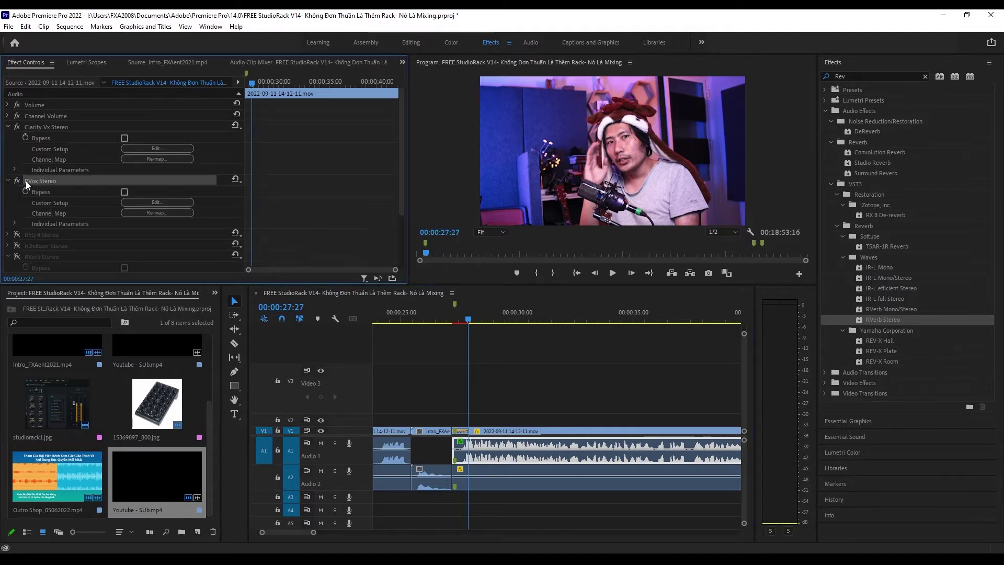
# Deepen the RVox compression to -9.4 and expand the REQ 4 Stereo settings.
pyautogui.click(152, 204)
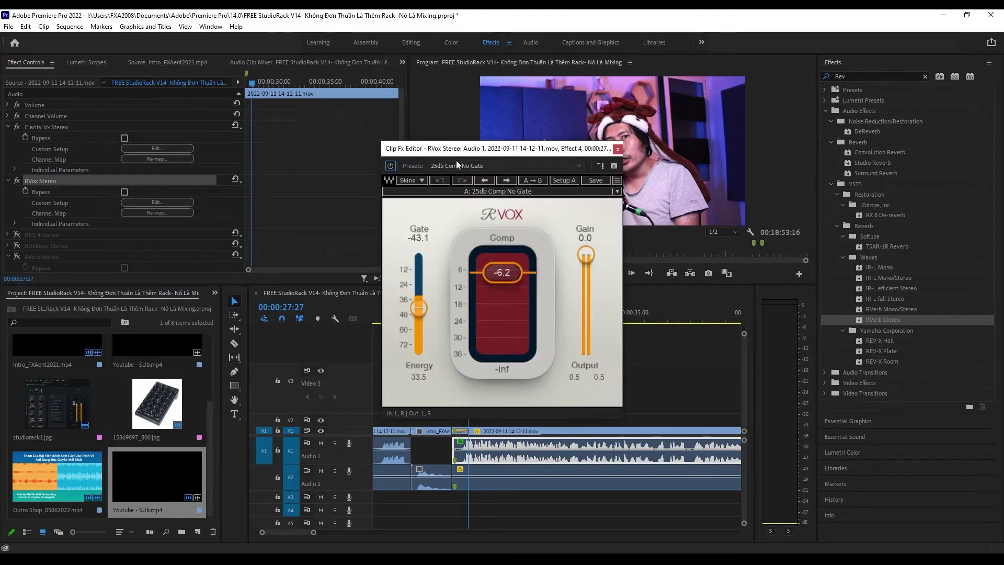
pyautogui.moveTo(456, 149); pyautogui.dragTo(191, 155)
pyautogui.moveTo(226, 278)
pyautogui.mouseDown()
pyautogui.moveTo(226, 262)
pyautogui.moveTo(226, 278)
pyautogui.mouseUp()
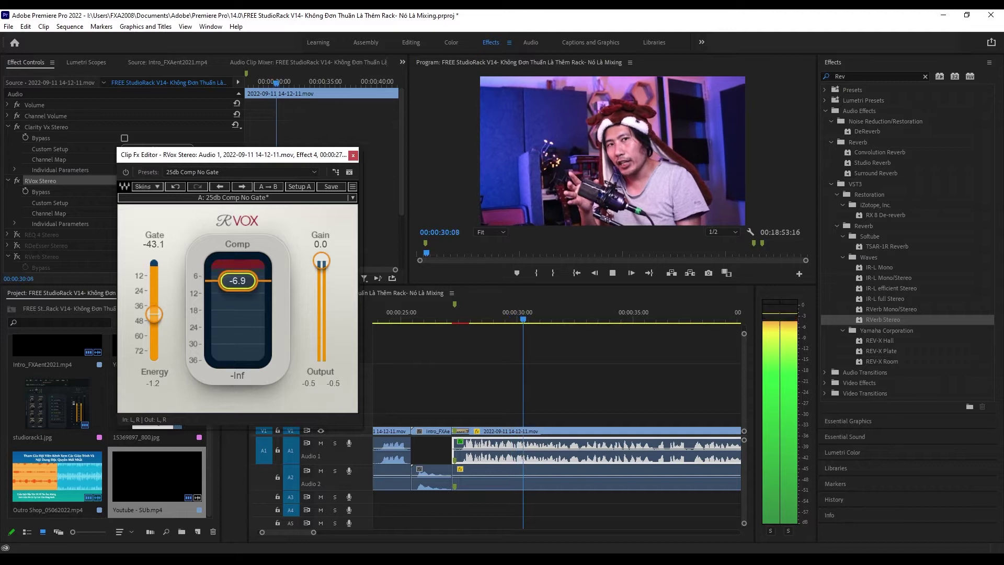
pyautogui.moveTo(237, 278); pyautogui.dragTo(238, 285)
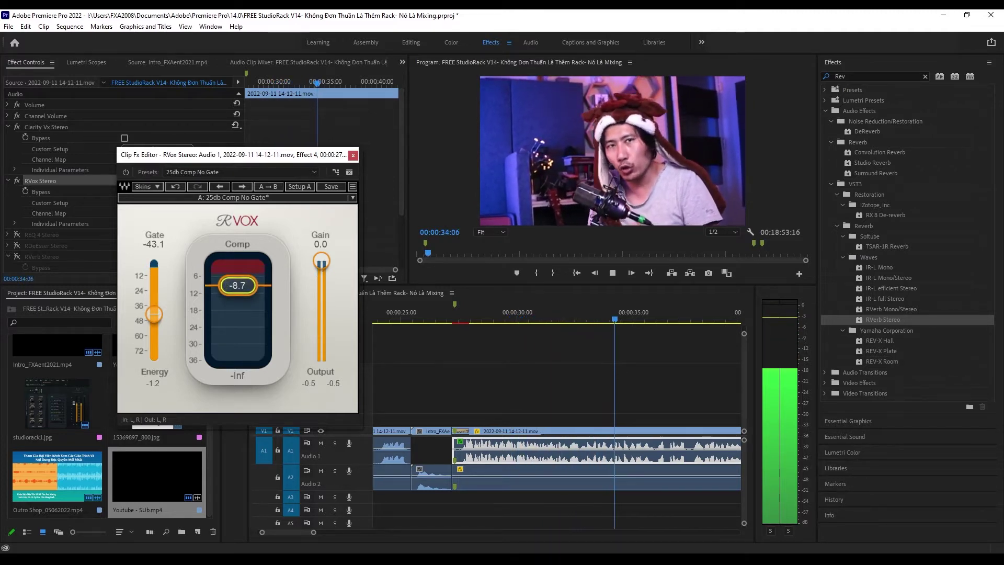
pyautogui.moveTo(226, 283); pyautogui.dragTo(226, 285)
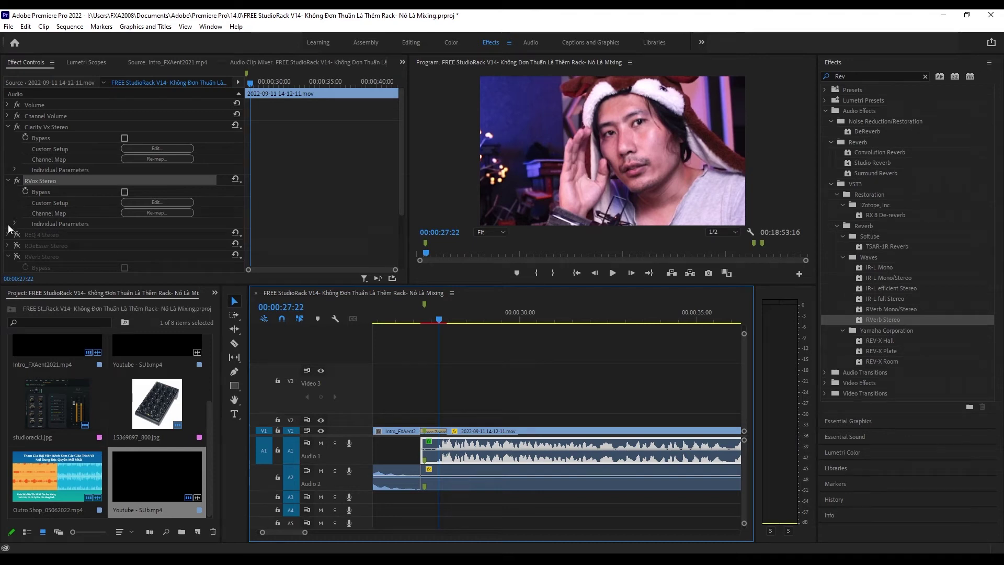
pyautogui.click(8, 234)
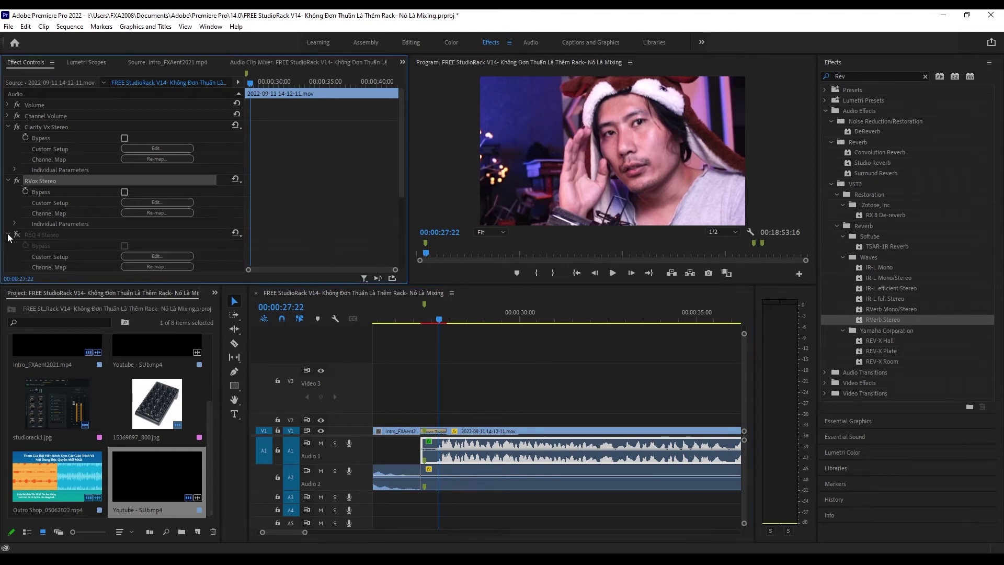
pyautogui.scroll(-1, 58, 215)
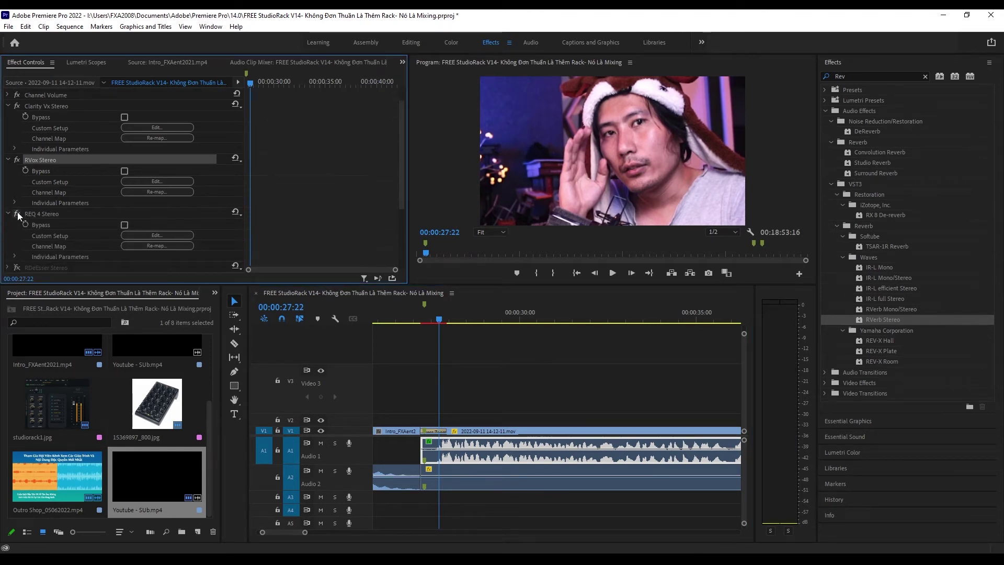
# Open the REQ 4 editor and turn on low-cut band 1 while listening.
pyautogui.click(155, 236)
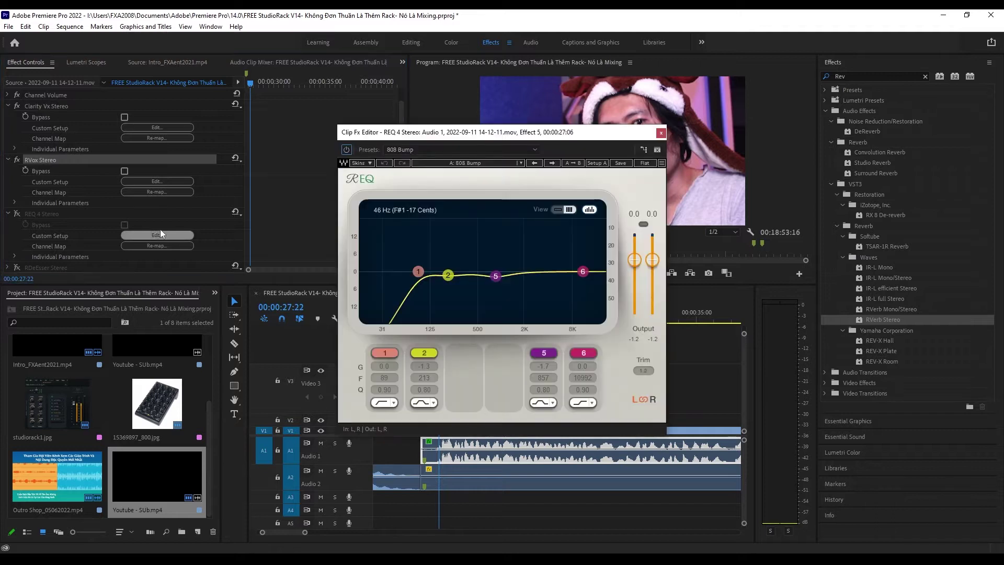
pyautogui.moveTo(455, 135)
pyautogui.mouseDown()
pyautogui.moveTo(186, 178)
pyautogui.moveTo(177, 190)
pyautogui.mouseUp()
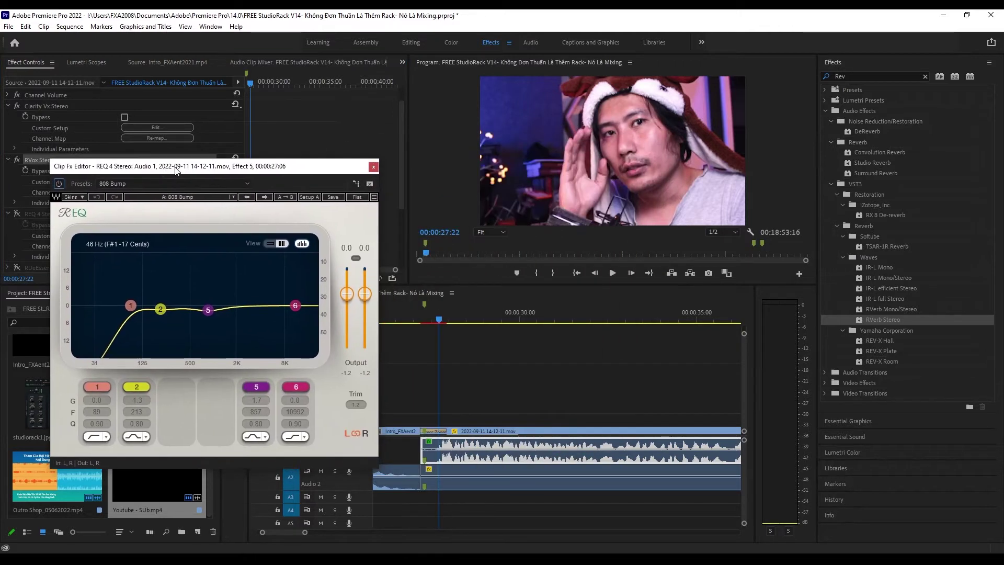
pyautogui.press('space')
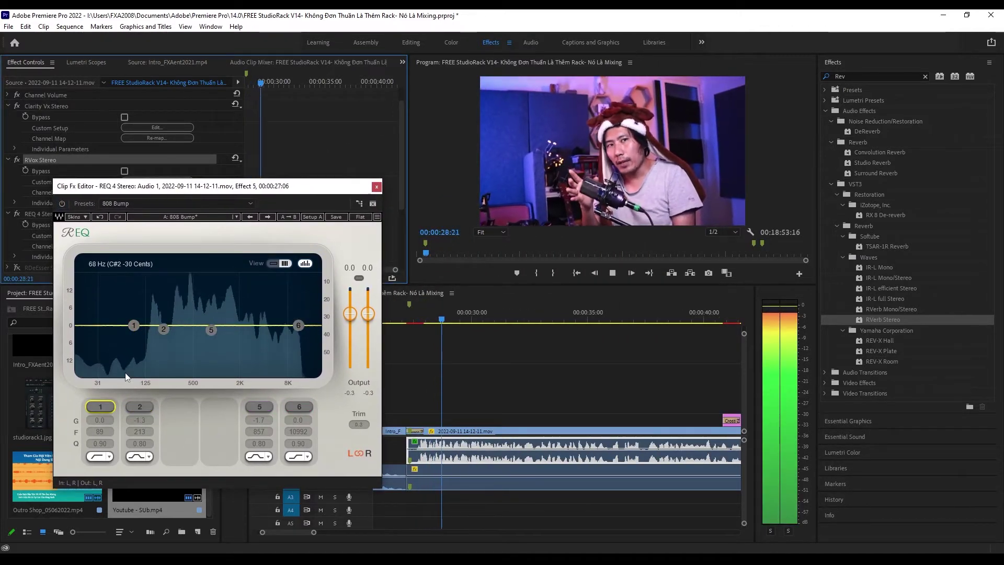
pyautogui.click(99, 404)
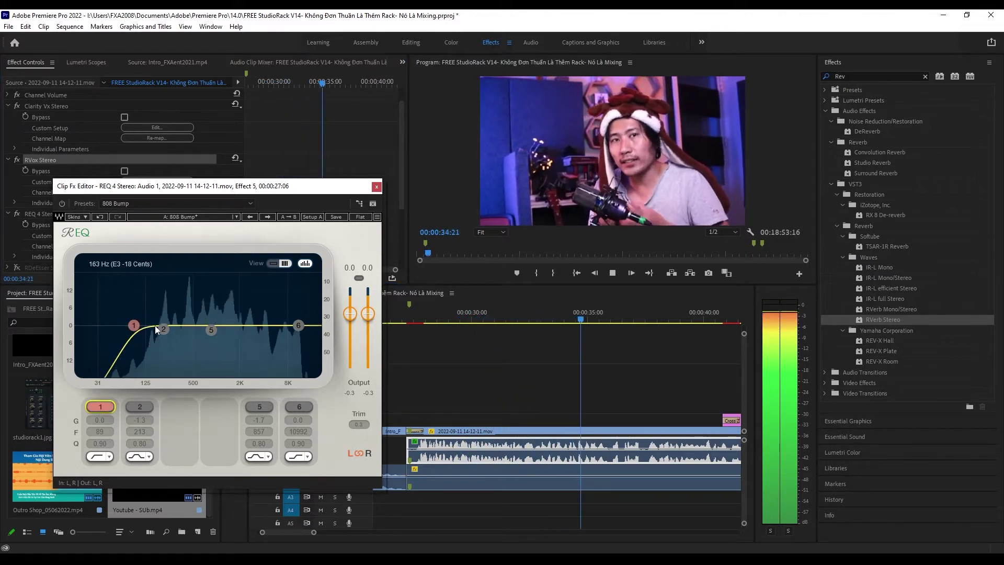
pyautogui.press('space')
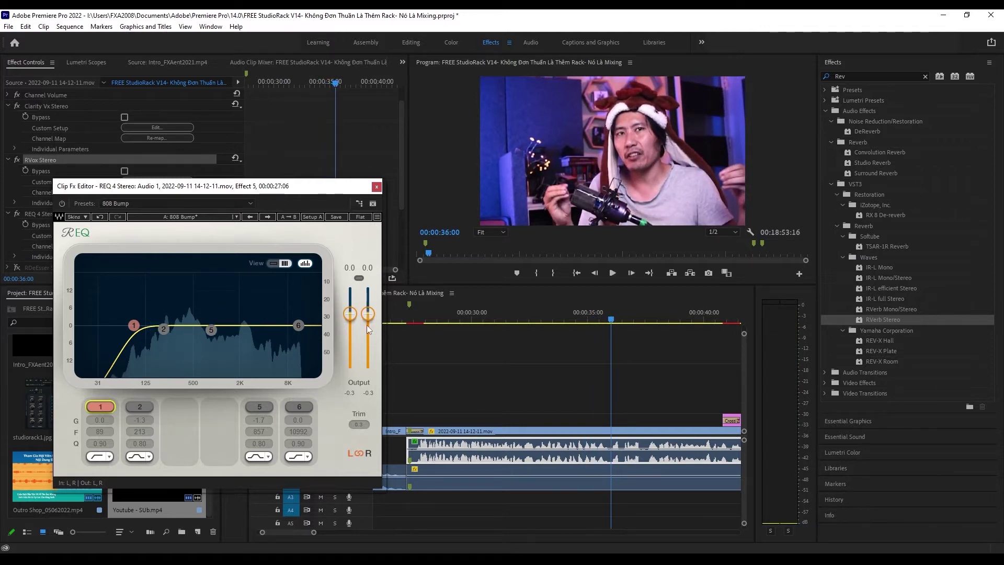
pyautogui.click(420, 320)
pyautogui.press('Left')
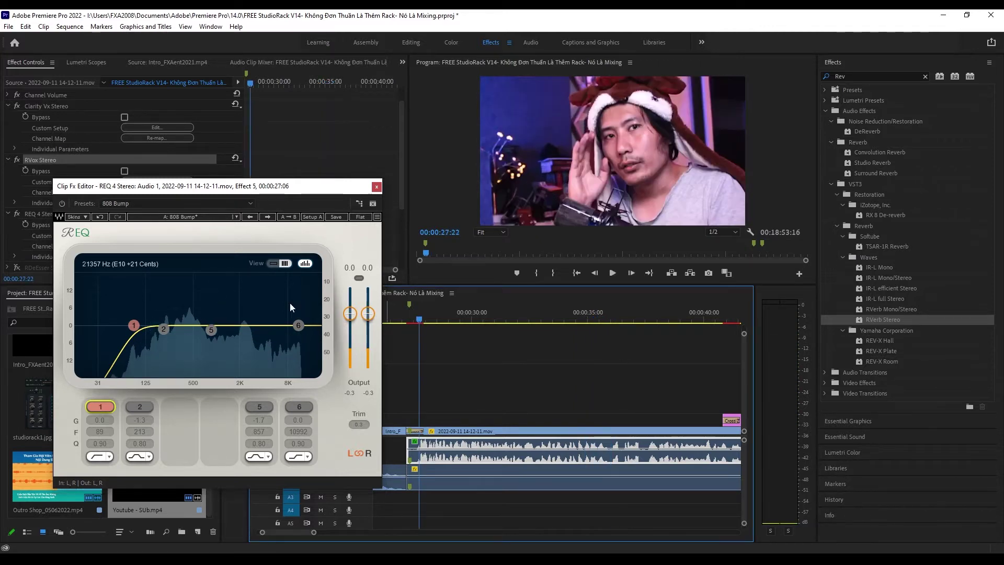
# Boost REQ 4 band 5, A/B it, and settle its frequency at 871 Hz.
pyautogui.click(213, 327)
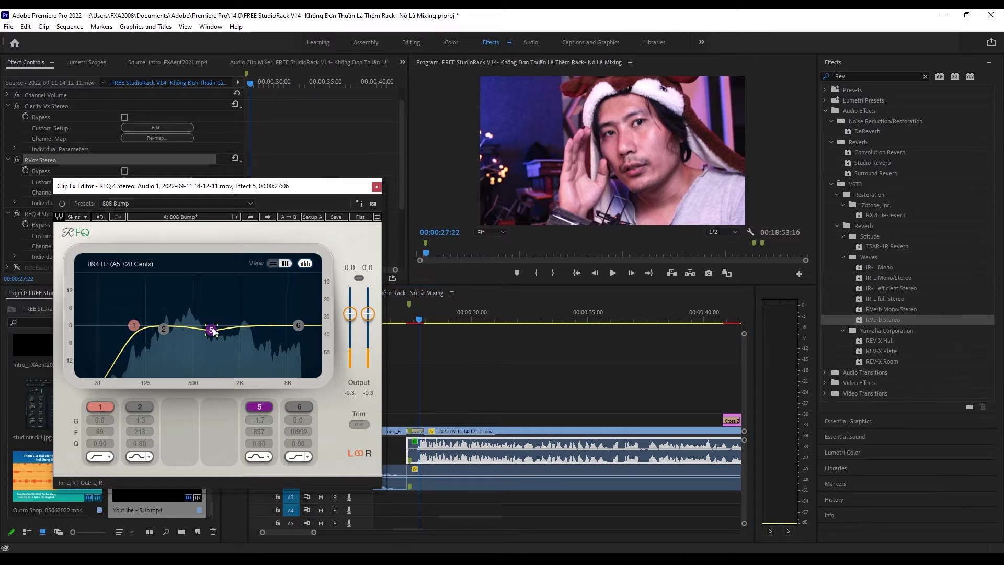
pyautogui.moveTo(212, 329); pyautogui.dragTo(210, 296)
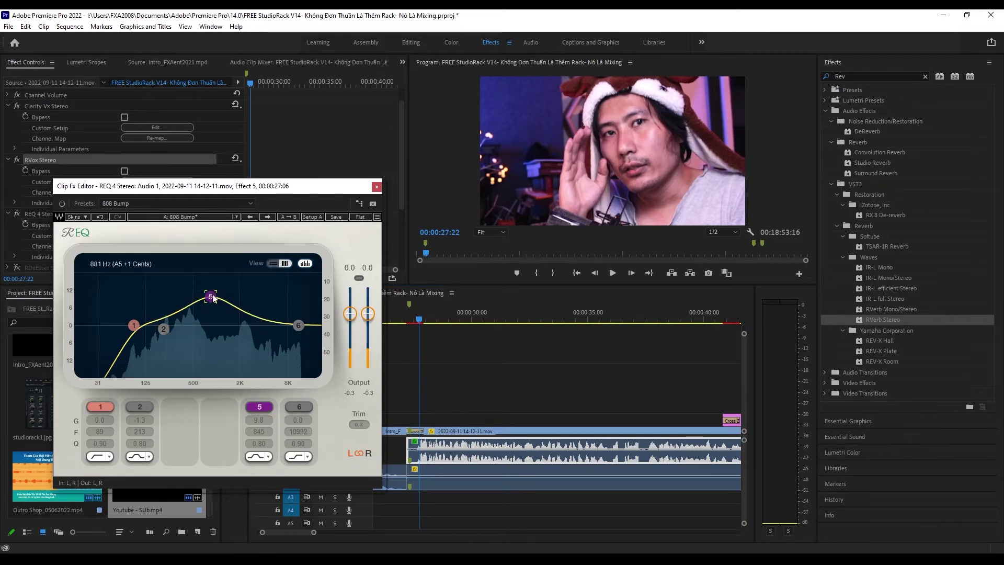
pyautogui.press('space')
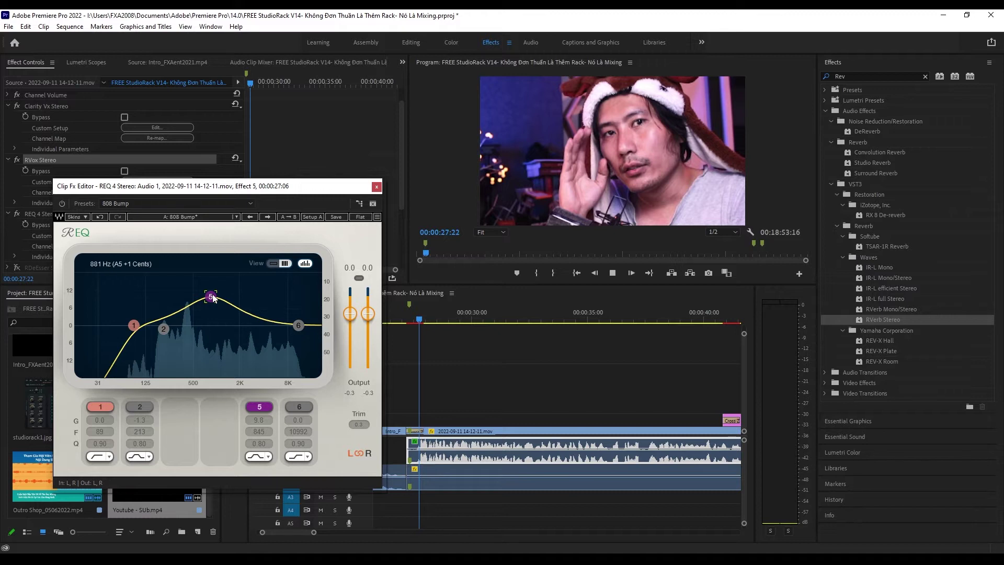
pyautogui.moveTo(214, 298); pyautogui.dragTo(217, 333)
pyautogui.click(259, 406)
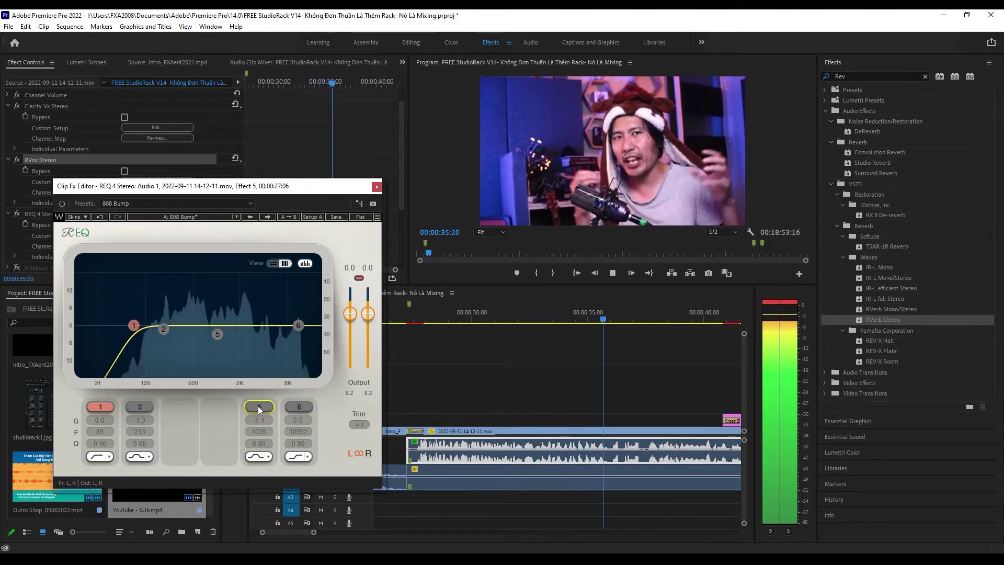
pyautogui.click(258, 405)
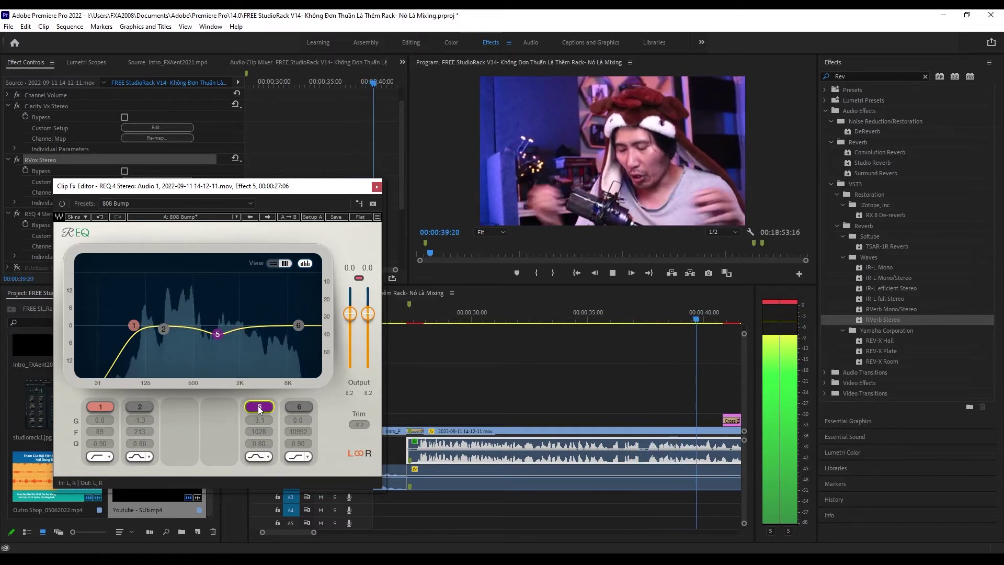
pyautogui.moveTo(217, 333); pyautogui.dragTo(211, 333)
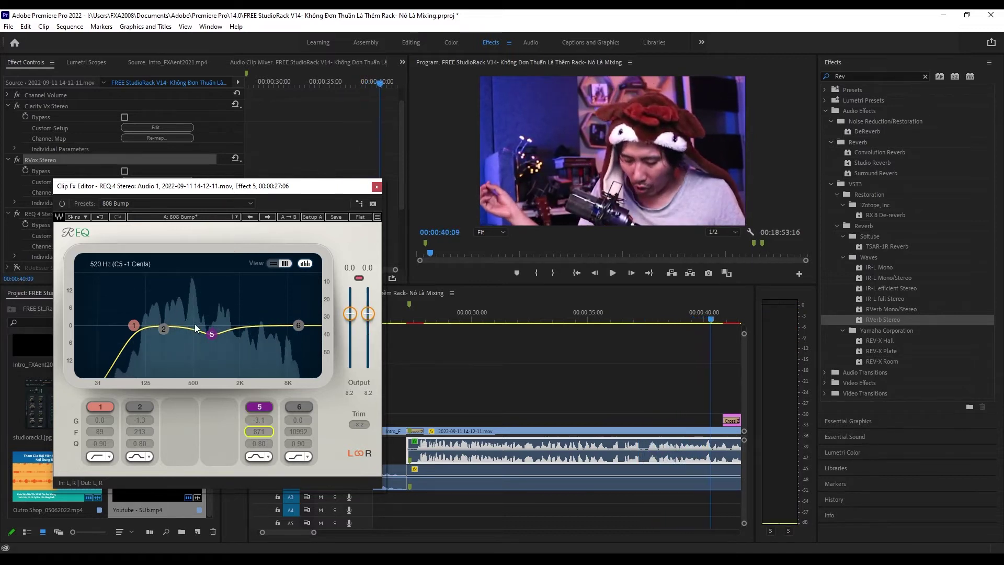
# Enable band 2 with Q 0.46 and gain -0.1, and move band 1 to 72 Hz.
pyautogui.click(416, 319)
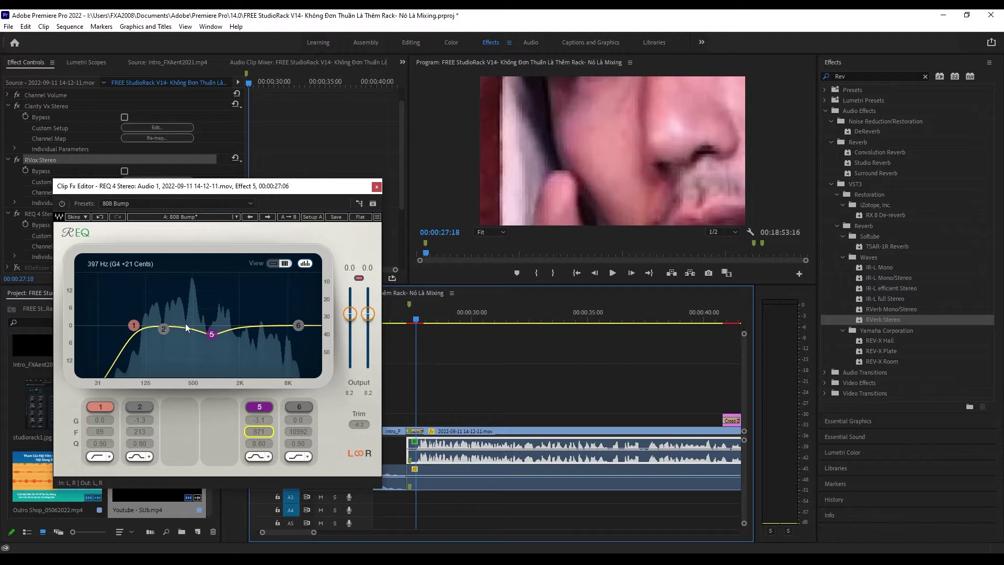
pyautogui.click(141, 406)
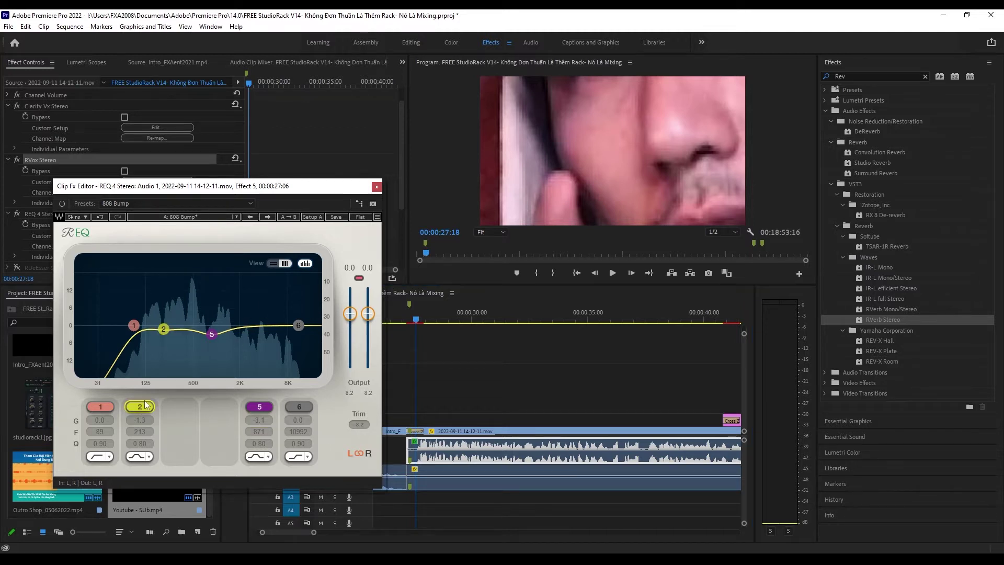
pyautogui.click(146, 408)
pyautogui.press('space')
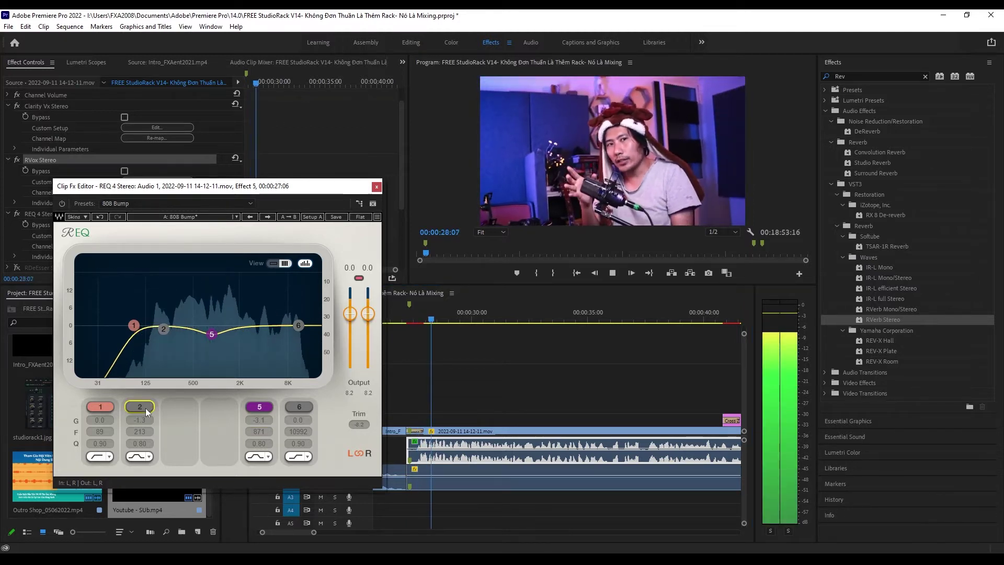
pyautogui.click(145, 407)
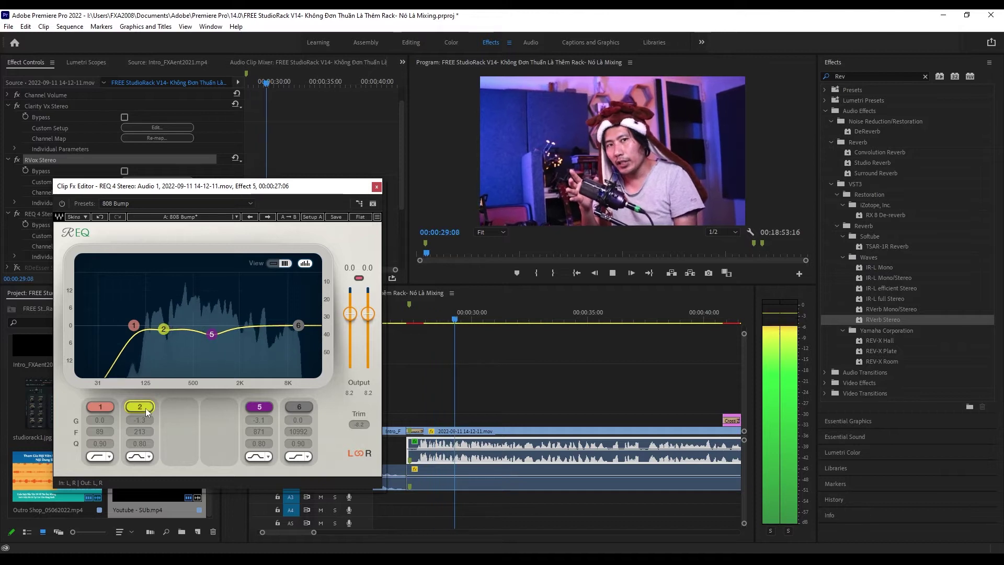
pyautogui.click(141, 443)
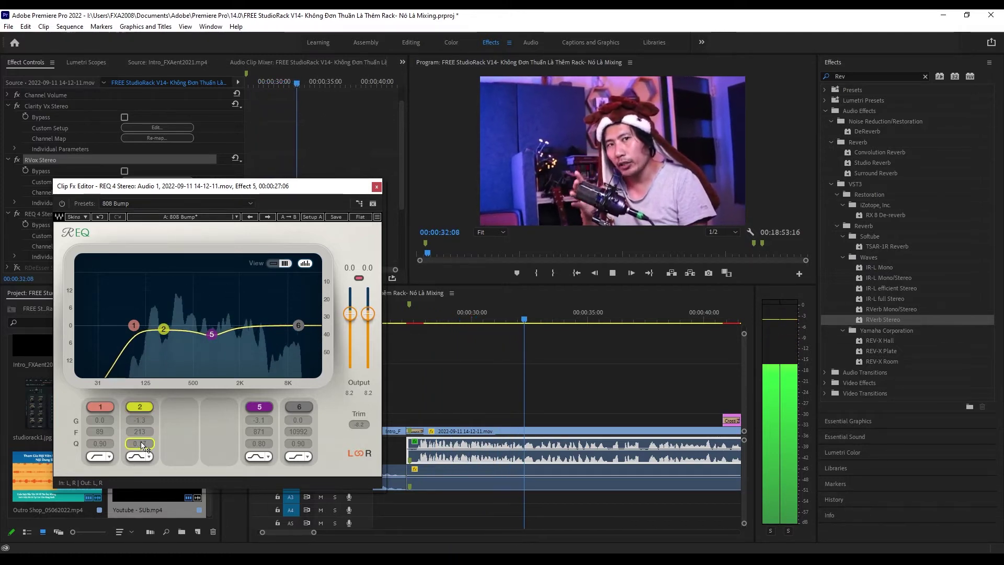
pyautogui.click(142, 421)
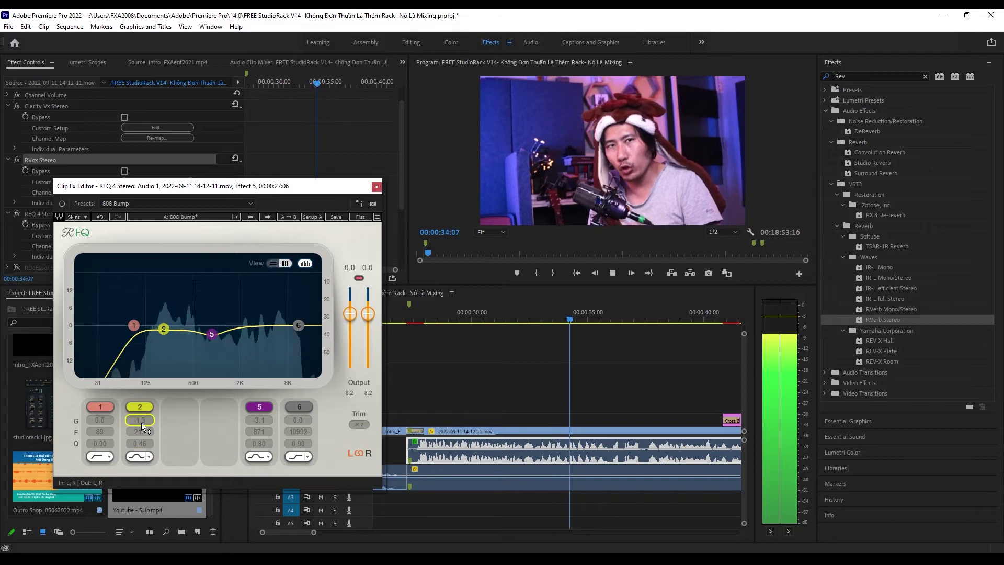
pyautogui.scroll(-5, 142, 421)
pyautogui.moveTo(164, 334)
pyautogui.mouseDown()
pyautogui.moveTo(164, 325)
pyautogui.moveTo(212, 329)
pyautogui.mouseUp()
pyautogui.moveTo(134, 325); pyautogui.dragTo(126, 325)
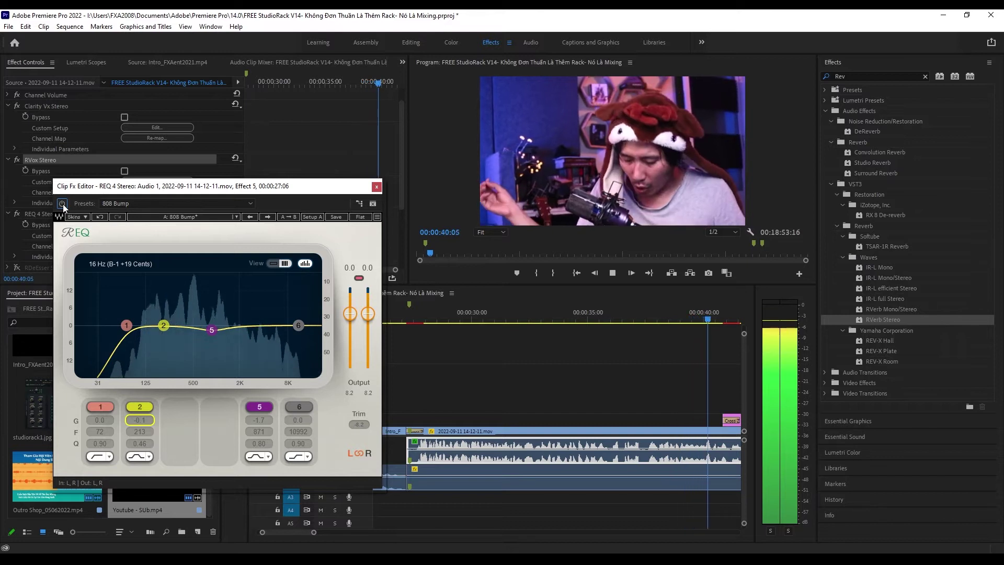
# Compare the vocal from 00:00:27:08 with REQ 4 bypassed, then re-enable it.
pyautogui.click(409, 317)
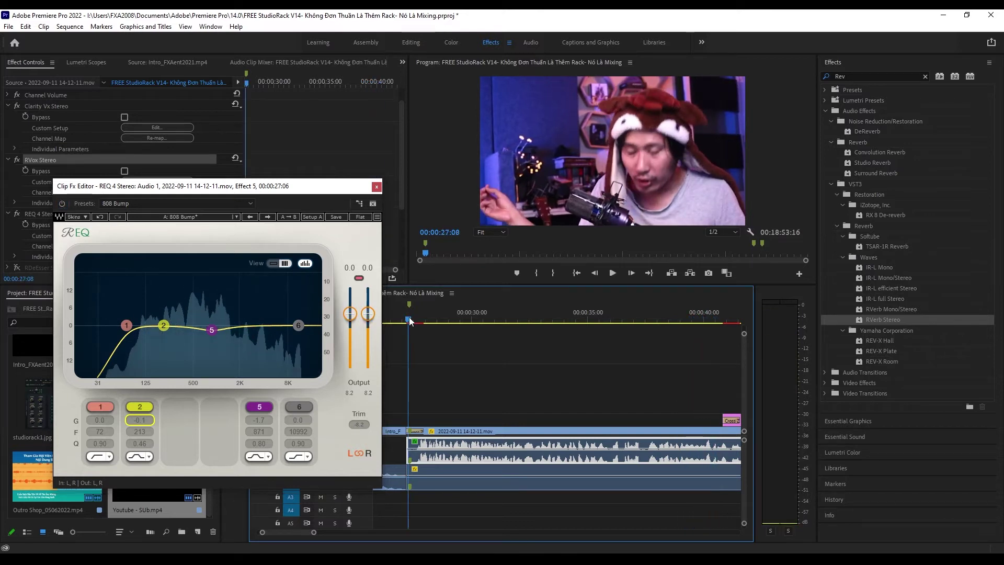
pyautogui.click(63, 203)
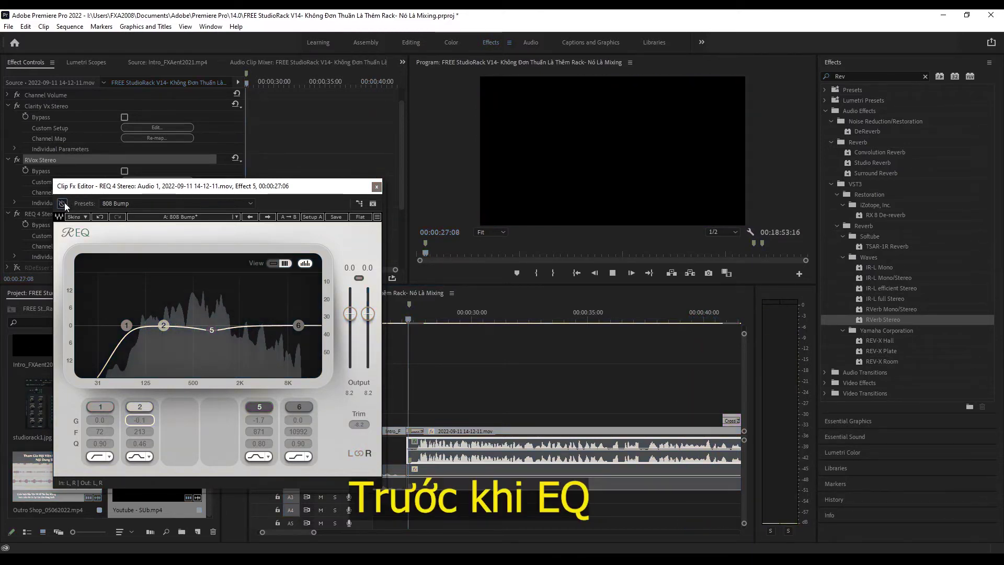
pyautogui.press('space')
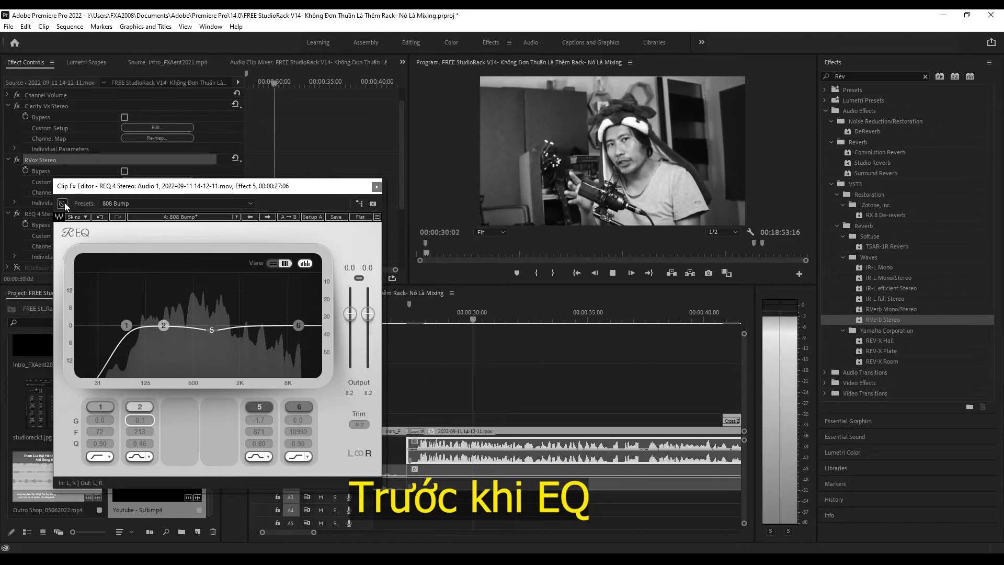
pyautogui.click(62, 203)
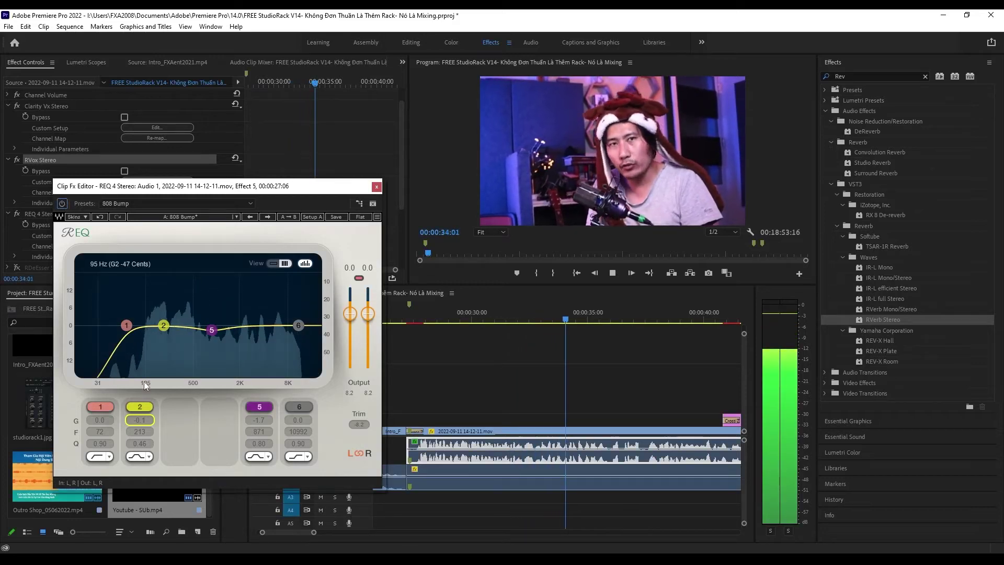
pyautogui.click(259, 420)
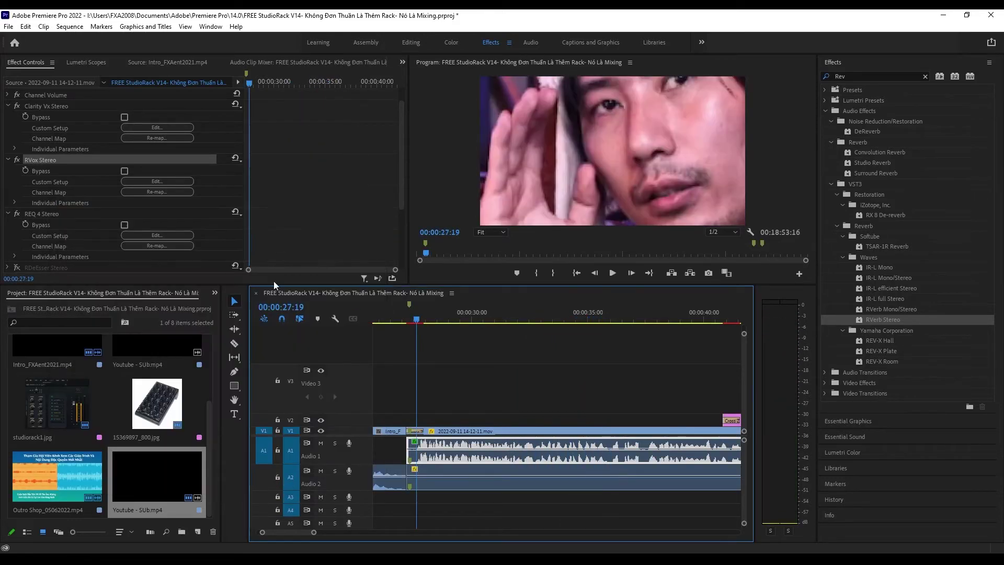
# Collapse RVox and open the RDeEsser editor at 100% interface size.
pyautogui.click(12, 161)
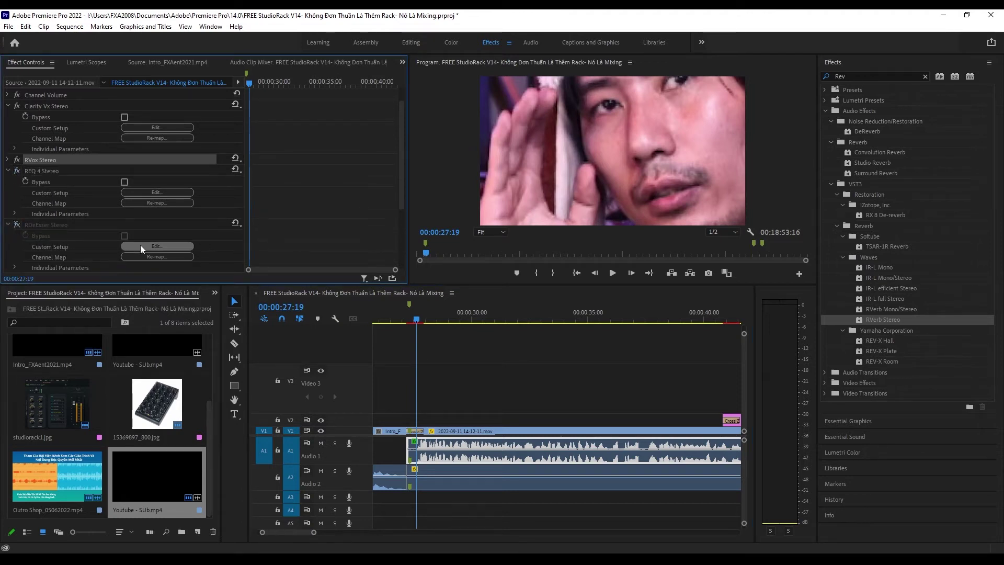
pyautogui.click(142, 247)
pyautogui.moveTo(465, 144); pyautogui.dragTo(197, 145)
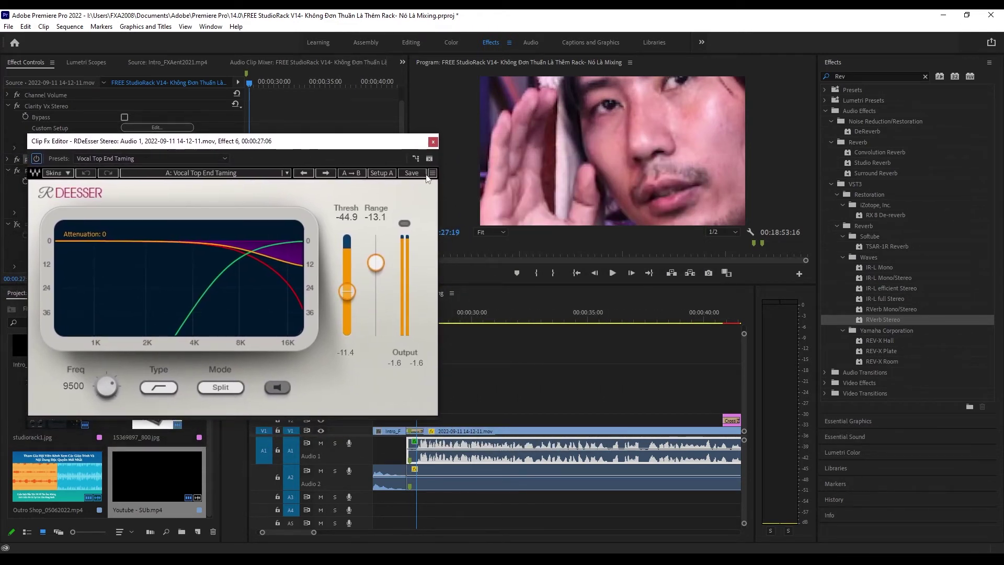
pyautogui.click(432, 173)
pyautogui.moveTo(316, 143); pyautogui.dragTo(301, 146)
pyautogui.click(418, 175)
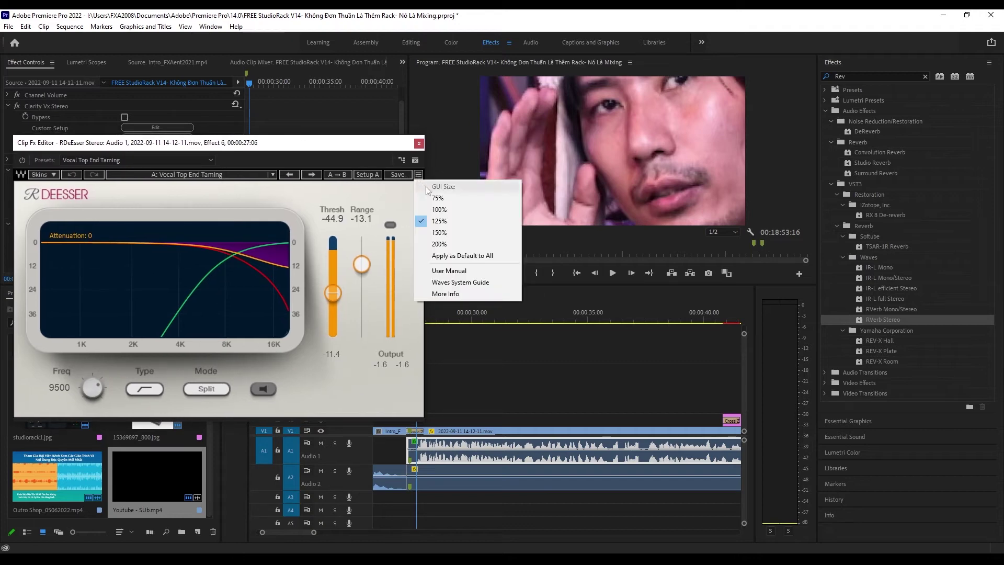
pyautogui.click(436, 209)
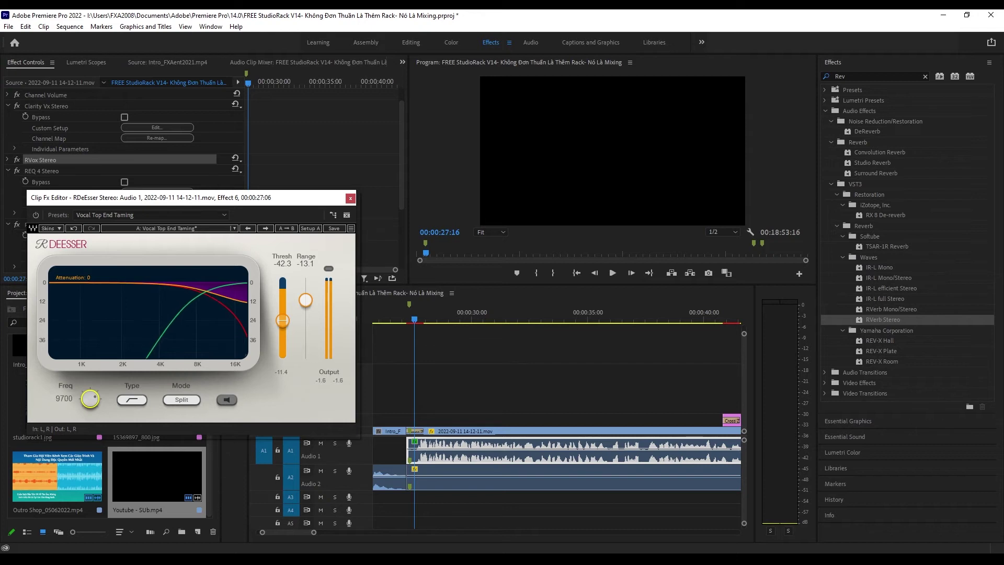
# Keep the de-esser on high shelf and lower its threshold to -39.9 during playback.
pyautogui.click(134, 401)
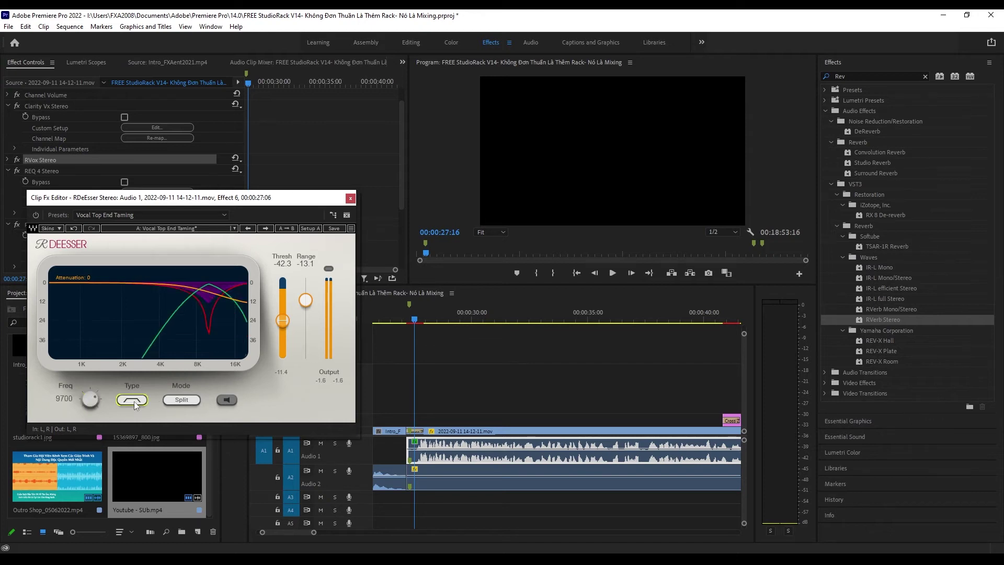
pyautogui.click(134, 401)
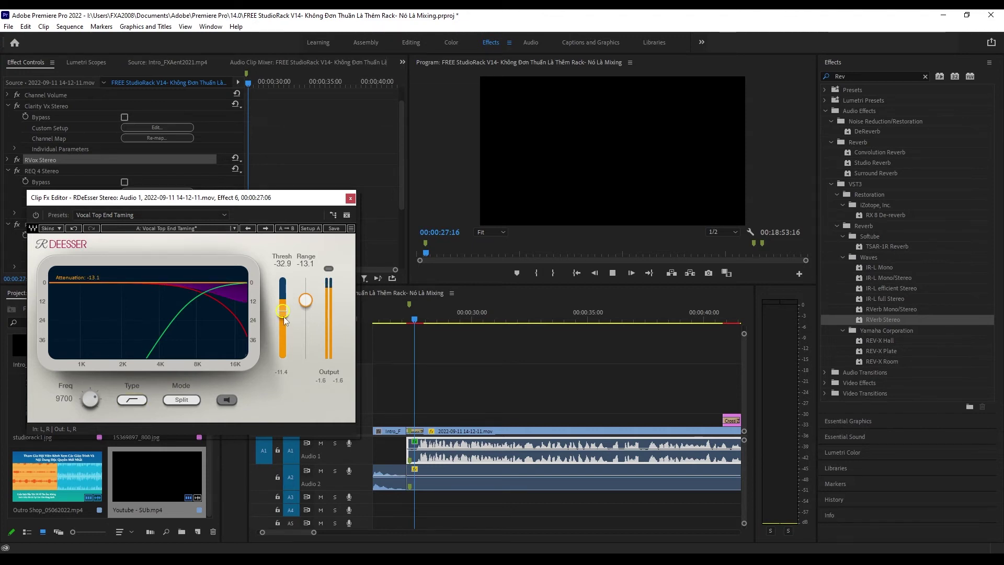
pyautogui.moveTo(284, 320); pyautogui.dragTo(283, 326)
pyautogui.click(35, 215)
pyautogui.press('space')
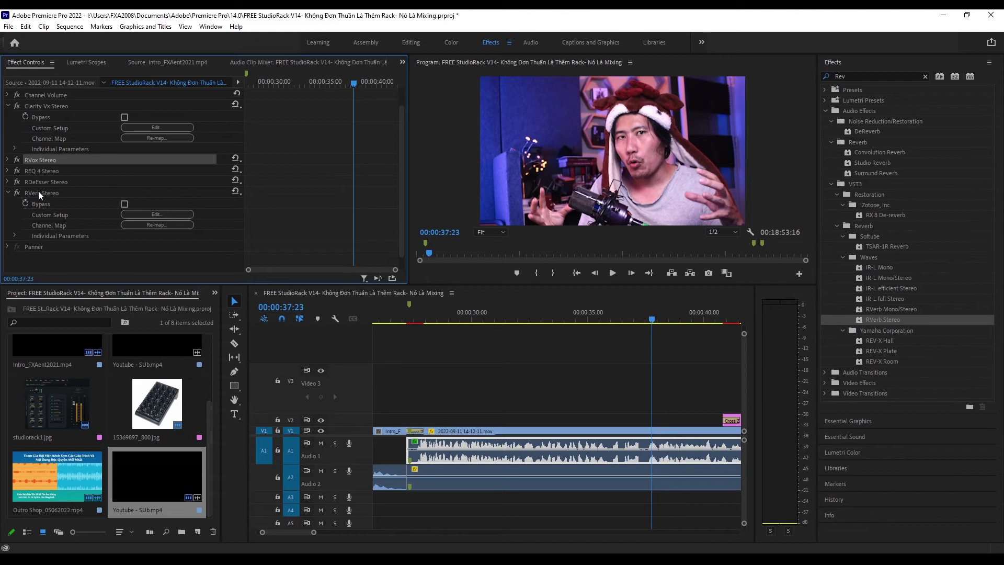
# Show all RVerb graphs, compare it bypassed, and reduce Wet/Dry to 1.8 during playback.
pyautogui.click(141, 215)
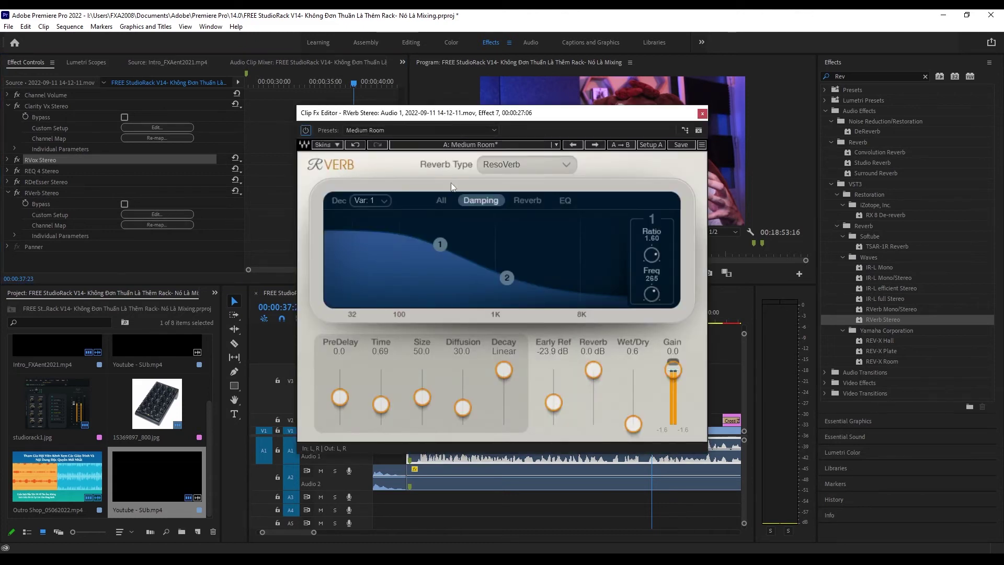
pyautogui.click(441, 200)
pyautogui.moveTo(459, 117); pyautogui.dragTo(178, 121)
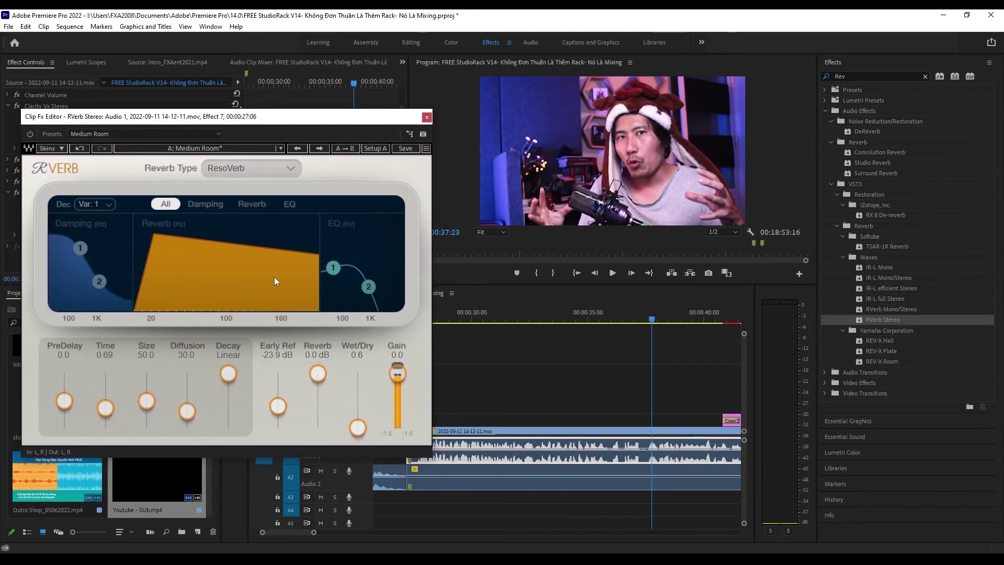
pyautogui.press('space')
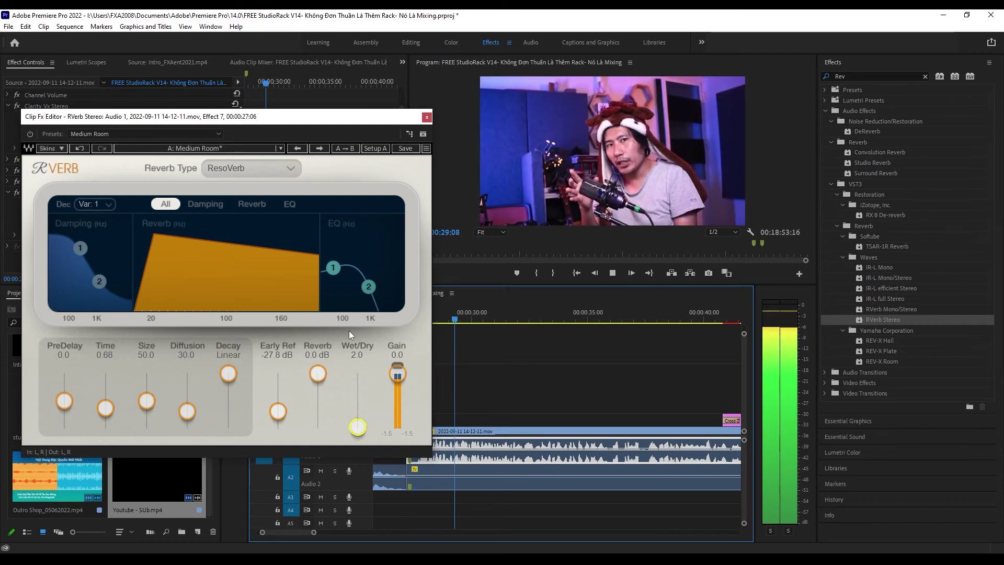
pyautogui.click(31, 134)
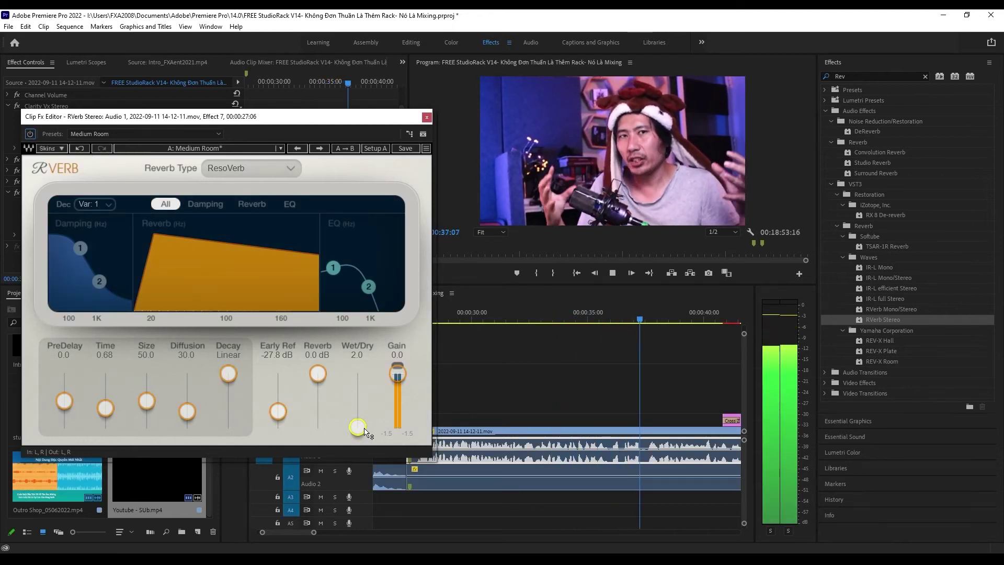
pyautogui.moveTo(364, 432); pyautogui.dragTo(363, 426)
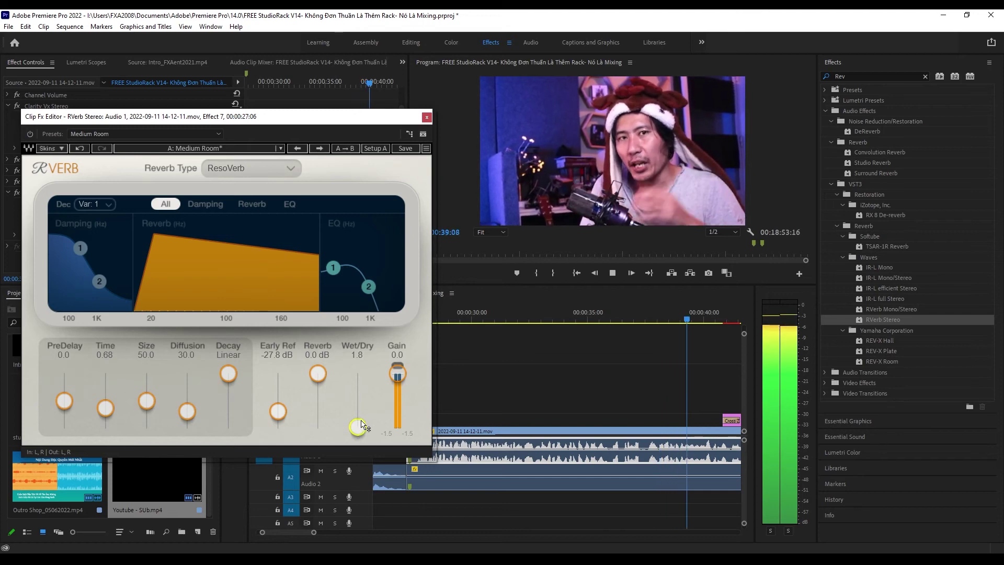
pyautogui.press('space')
# Close the RVerb editor and play the later section around 00:00:42:19.
pyautogui.click(427, 117)
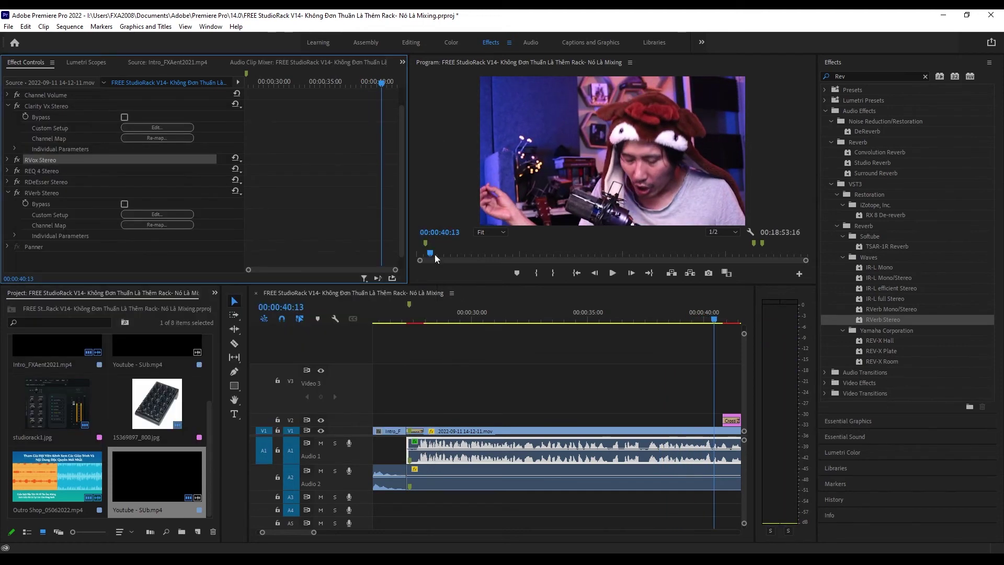
pyautogui.scroll(-2, 416, 330)
pyautogui.click(599, 311)
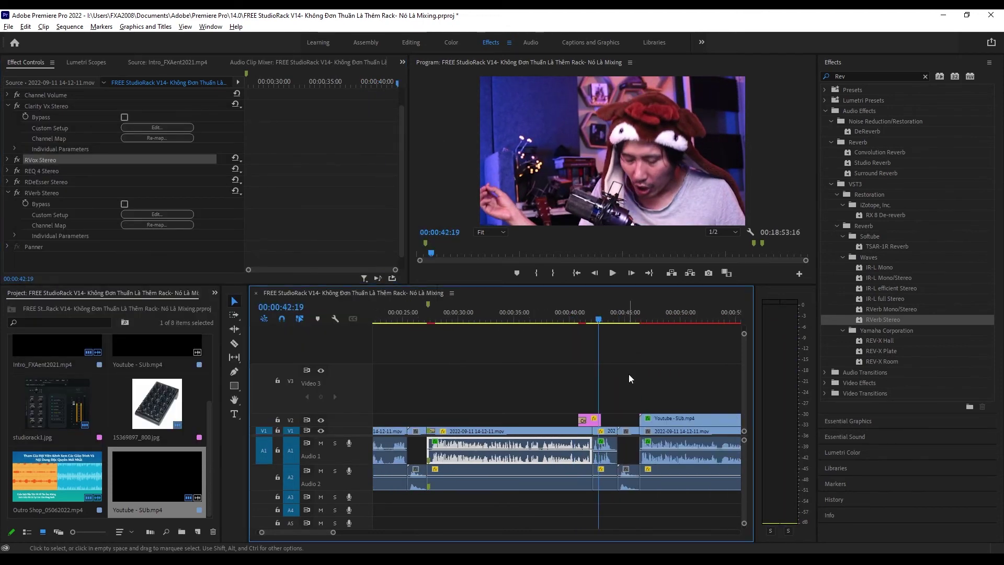
pyautogui.scroll(2, 629, 375)
pyautogui.scroll(2, 598, 369)
pyautogui.press('space')
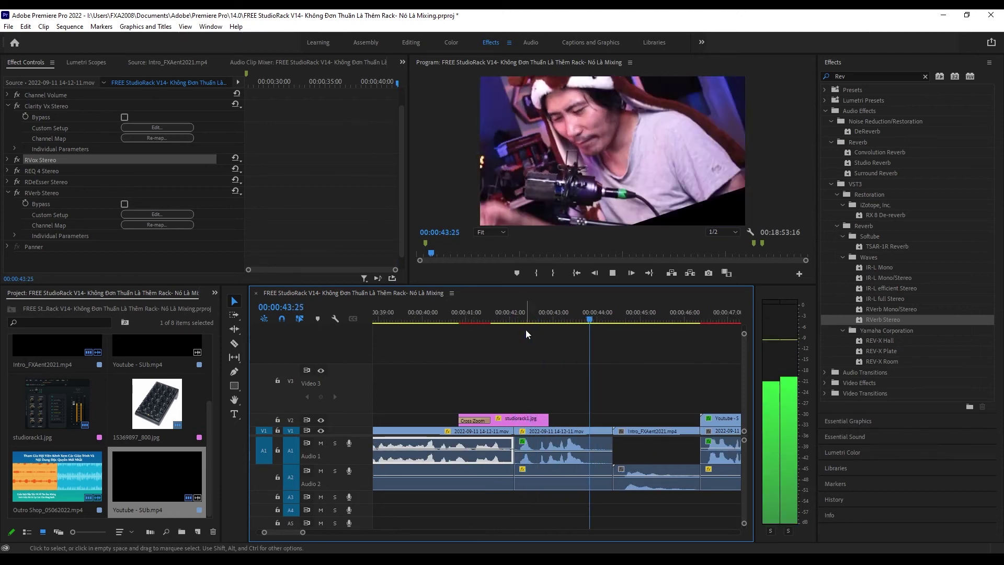
pyautogui.press('space')
# Check the later A1 clip's Large Plate RVerb editor, then open the File menu.
pyautogui.click(562, 450)
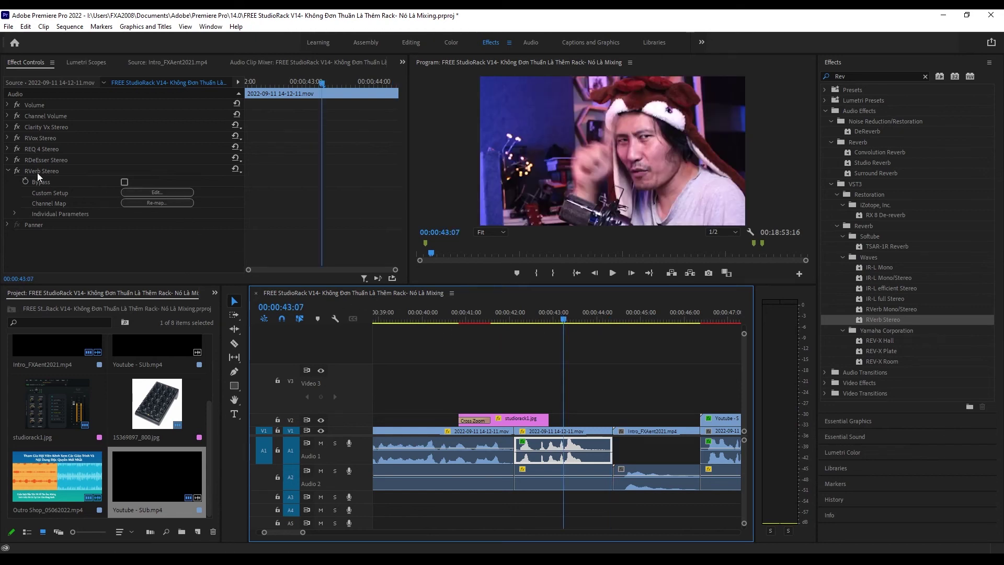
pyautogui.click(139, 193)
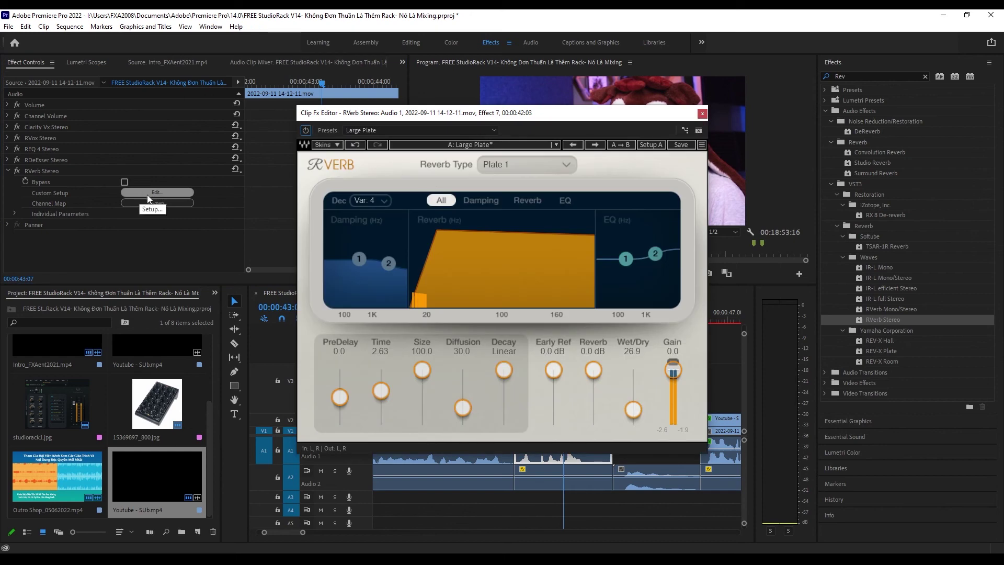
pyautogui.click(496, 145)
pyautogui.click(8, 26)
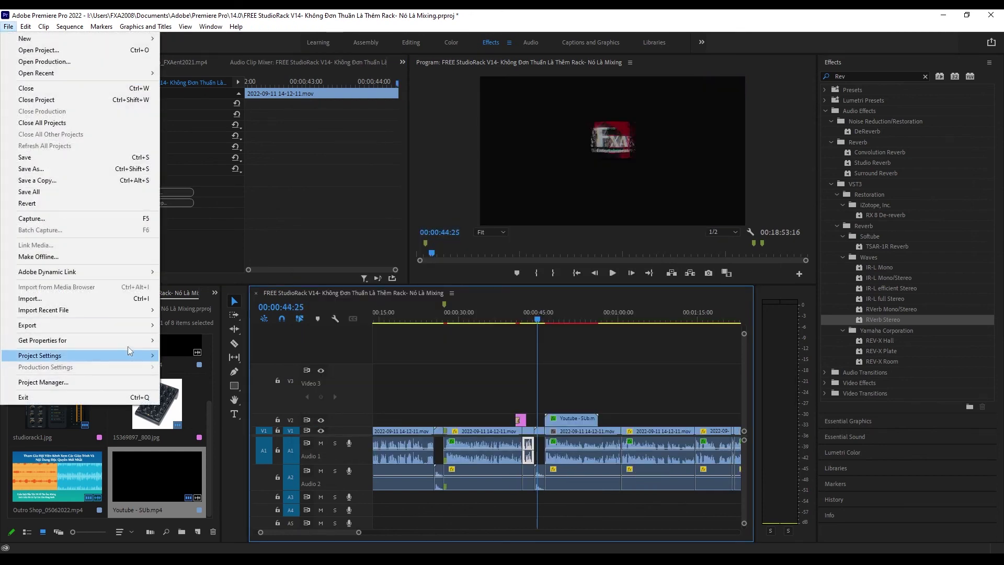
# Open Export Settings for the sequence via File > Export > Media.
pyautogui.moveTo(130, 325)
pyautogui.click(222, 327)
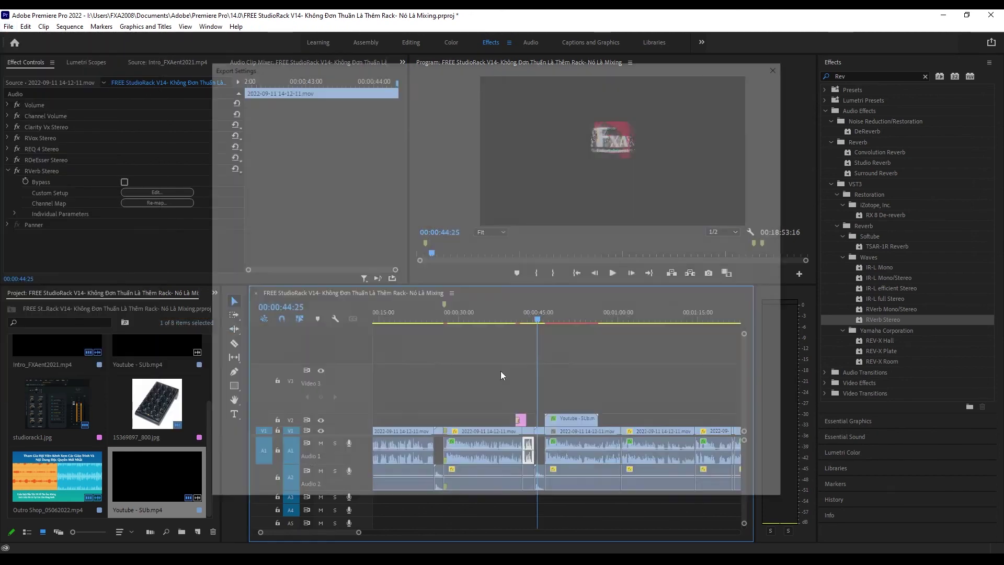